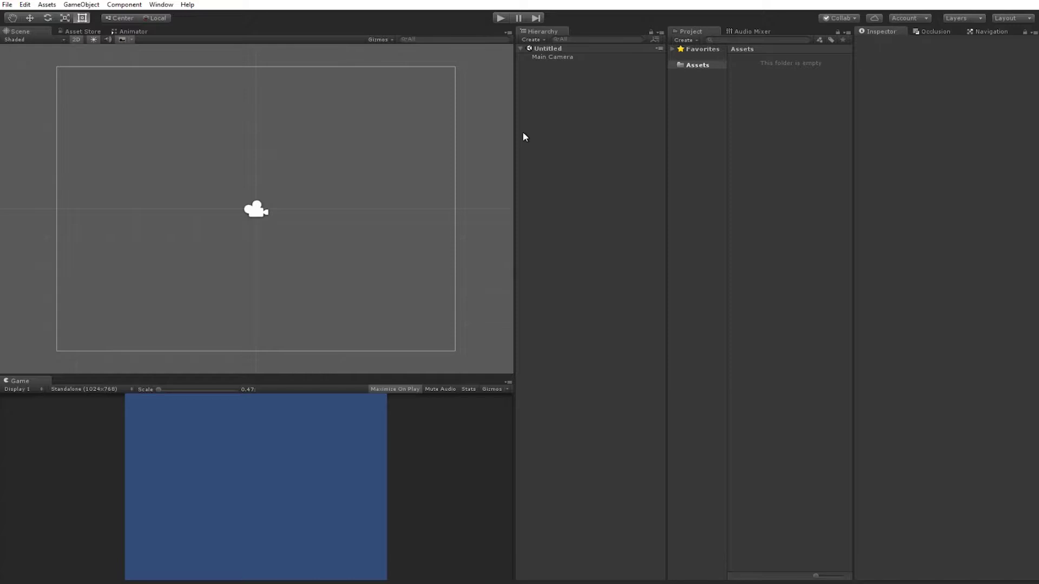
# Check the editor version in Help > About Unity, then close the dialog.
pyautogui.click(187, 5)
pyautogui.click(214, 16)
pyautogui.moveTo(198, 33); pyautogui.dragTo(344, 78)
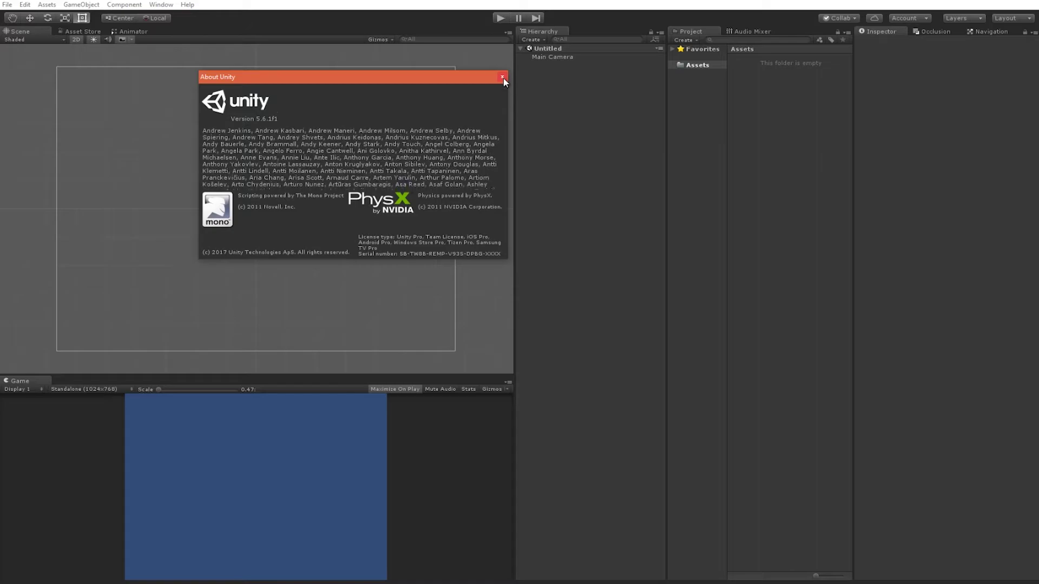
pyautogui.click(503, 78)
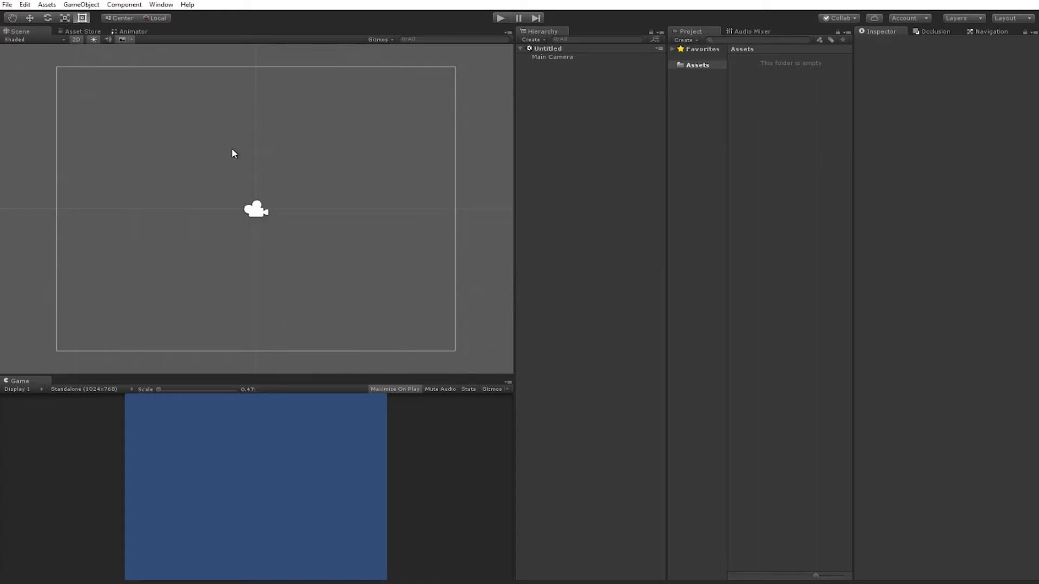
# Open the Services window and choose the organization for the Project ID.
pyautogui.click(160, 4)
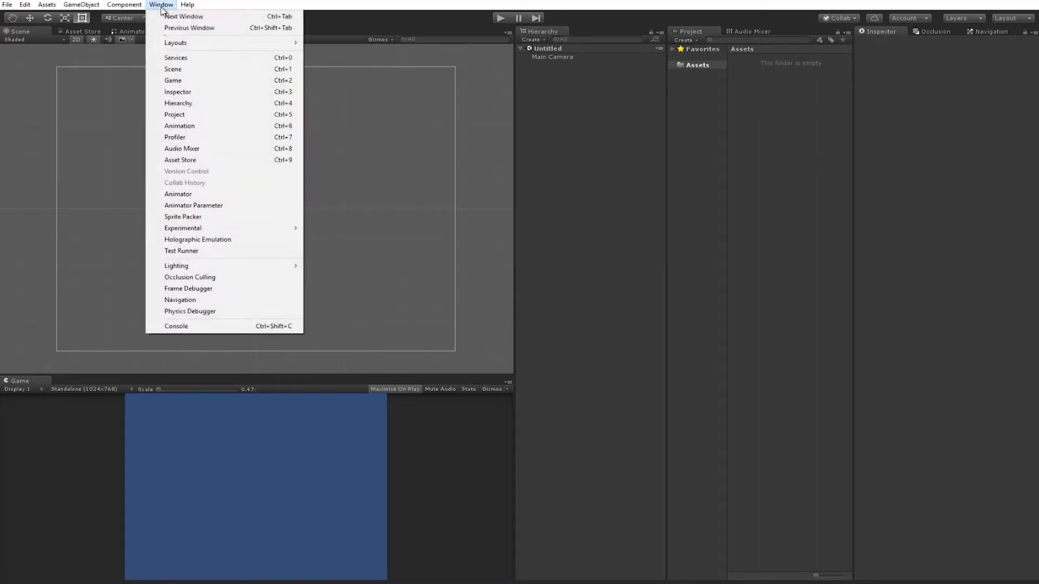
pyautogui.click(197, 59)
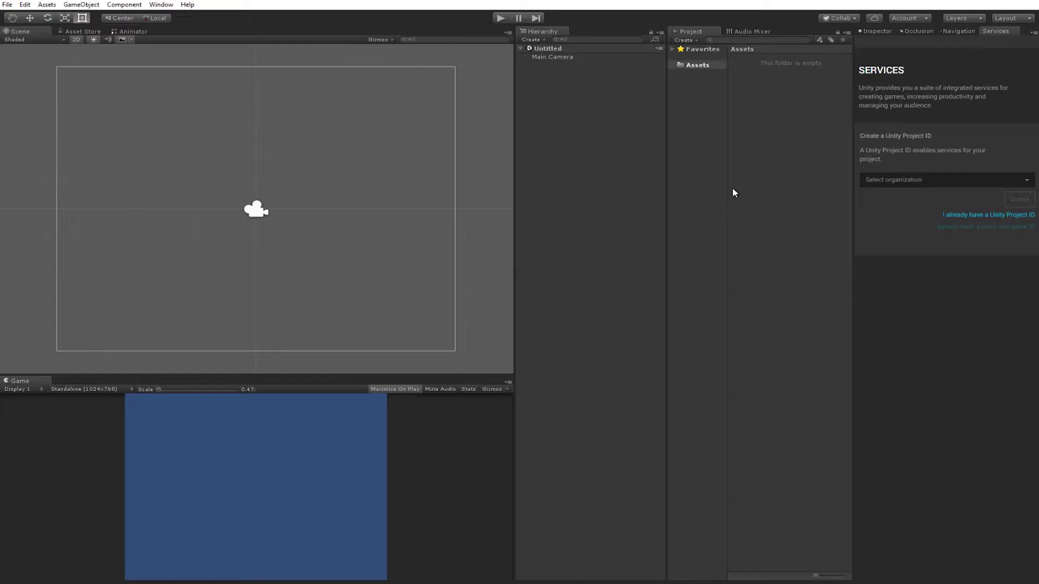
pyautogui.click(934, 183)
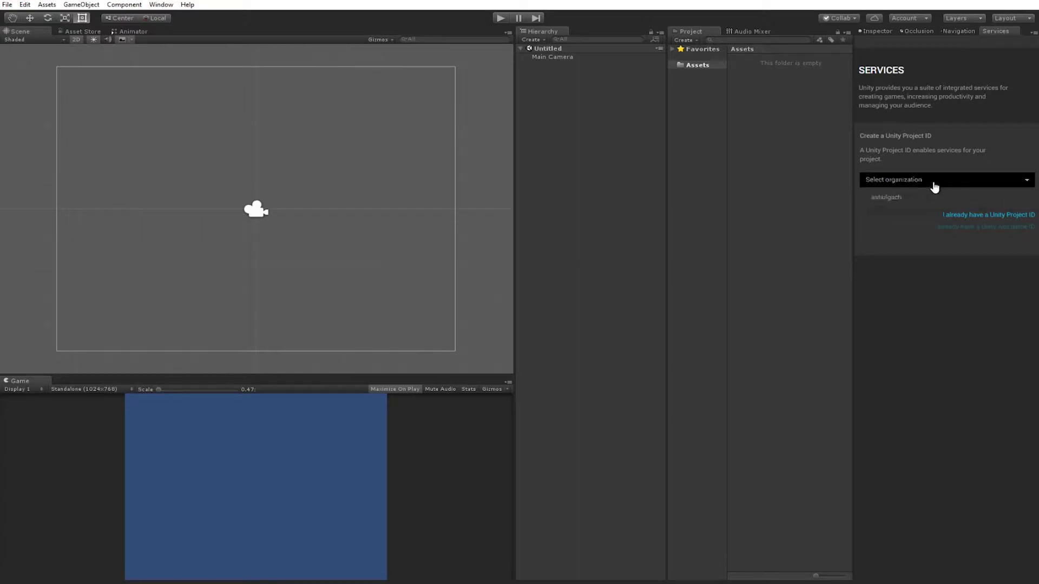
pyautogui.click(901, 198)
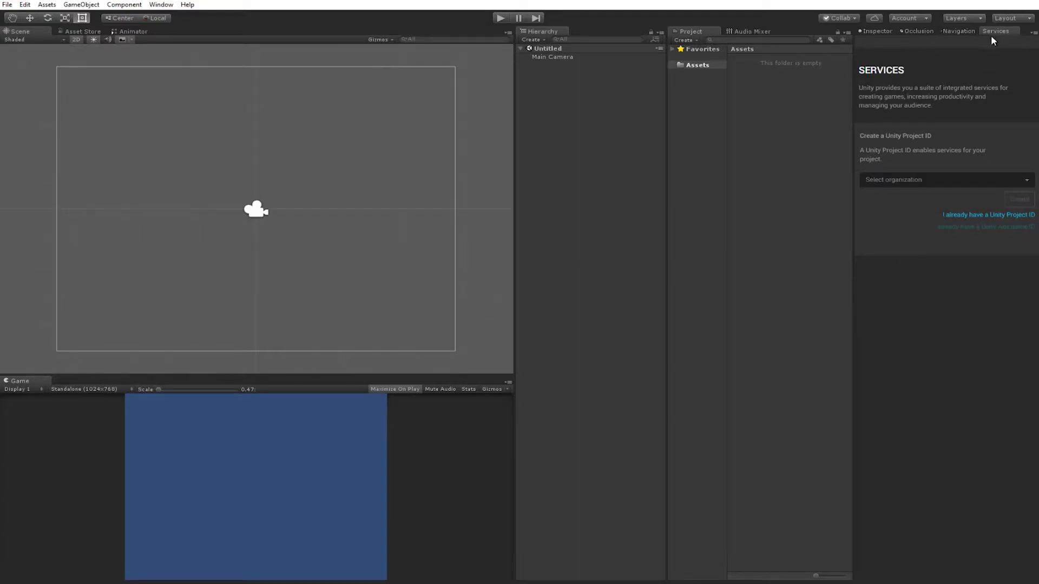
# Create a UI Text element and enlarge its box to about 321 by 115.
pyautogui.click(876, 33)
pyautogui.moveTo(464, 373); pyautogui.dragTo(460, 304)
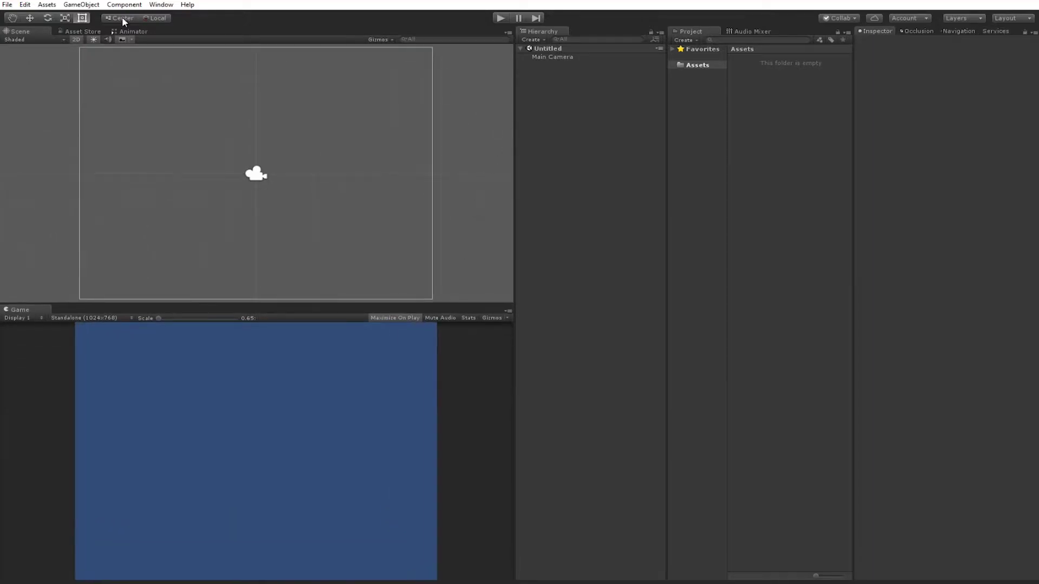
pyautogui.click(81, 5)
pyautogui.moveTo(201, 98)
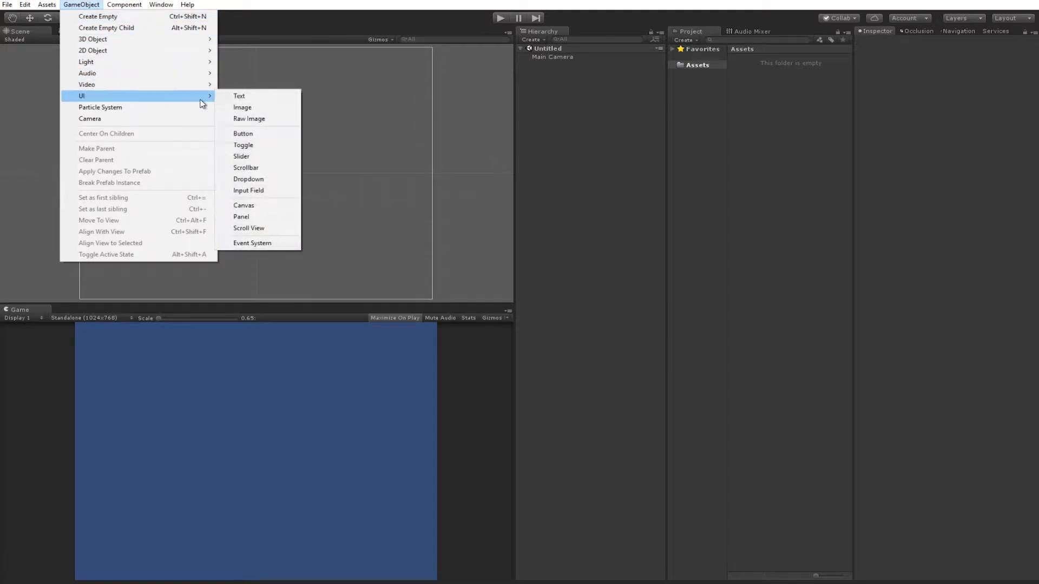
pyautogui.click(258, 97)
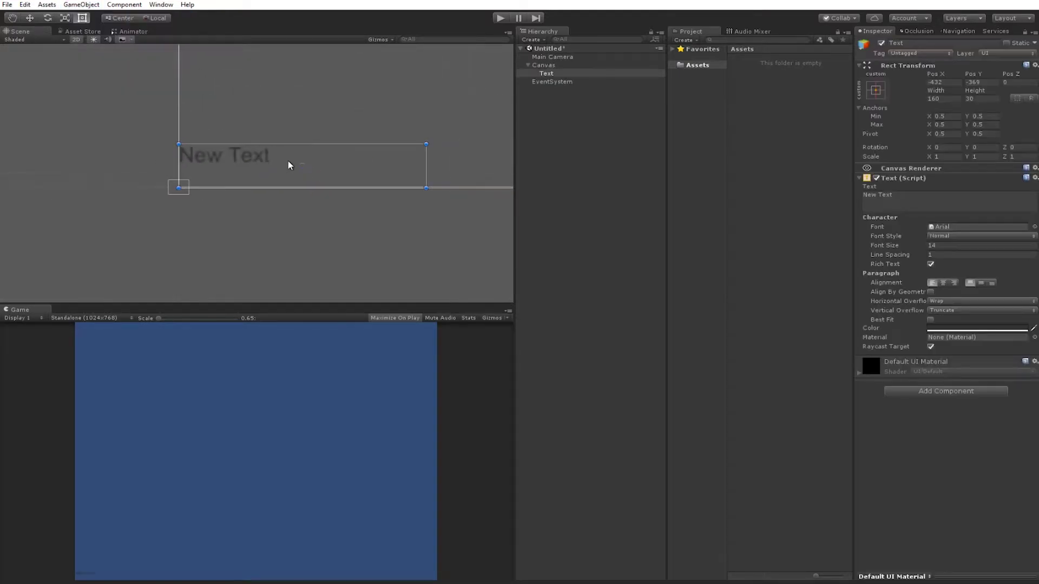
pyautogui.moveTo(335, 160); pyautogui.dragTo(415, 120)
# Make the text white, font size 53, reading 'Test App'.
pyautogui.click(977, 328)
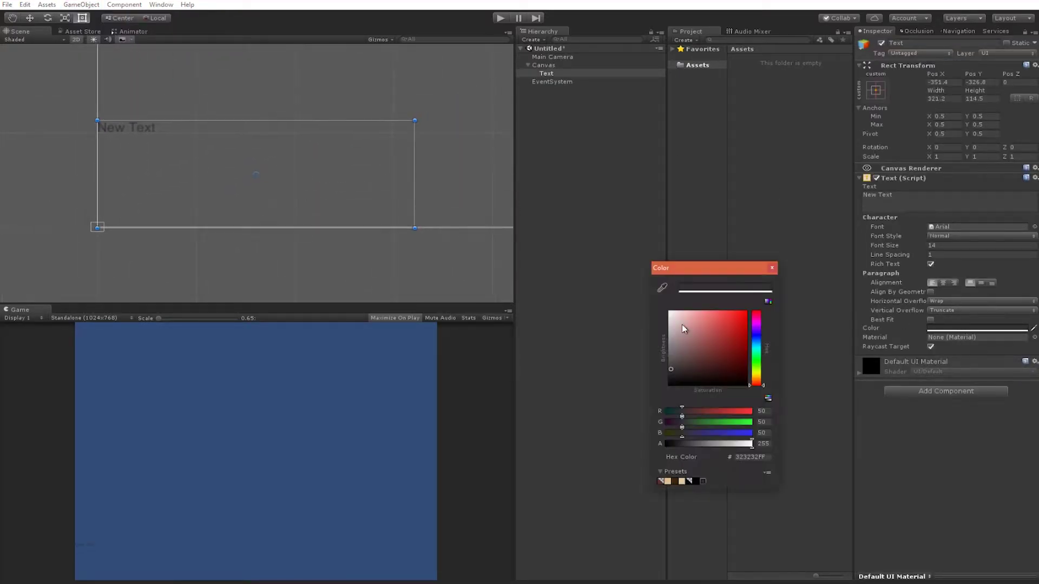
pyautogui.click(773, 268)
pyautogui.scroll(-8, 204, 192)
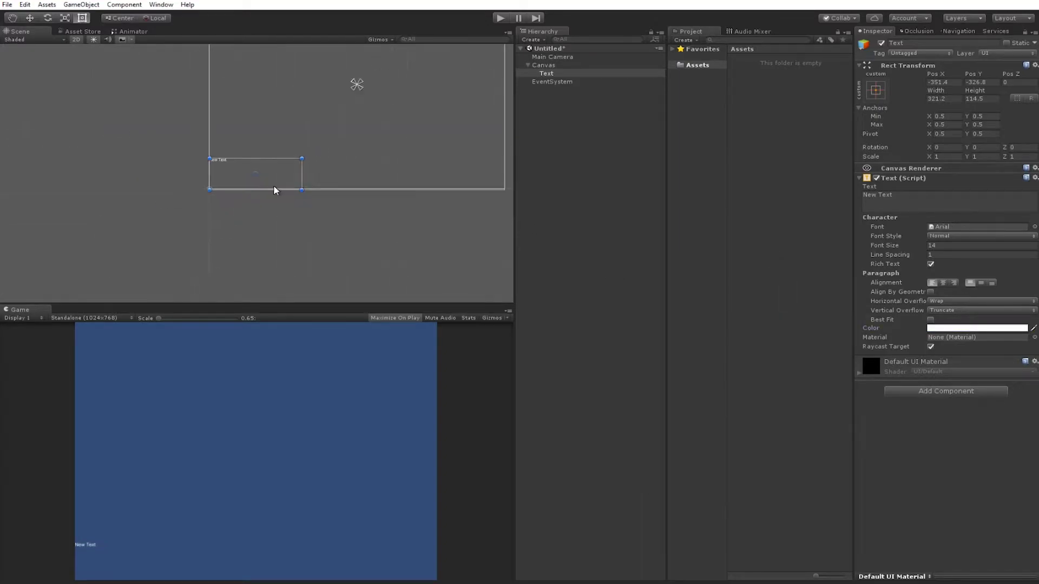
pyautogui.moveTo(887, 247); pyautogui.dragTo(919, 250)
pyautogui.click(905, 204)
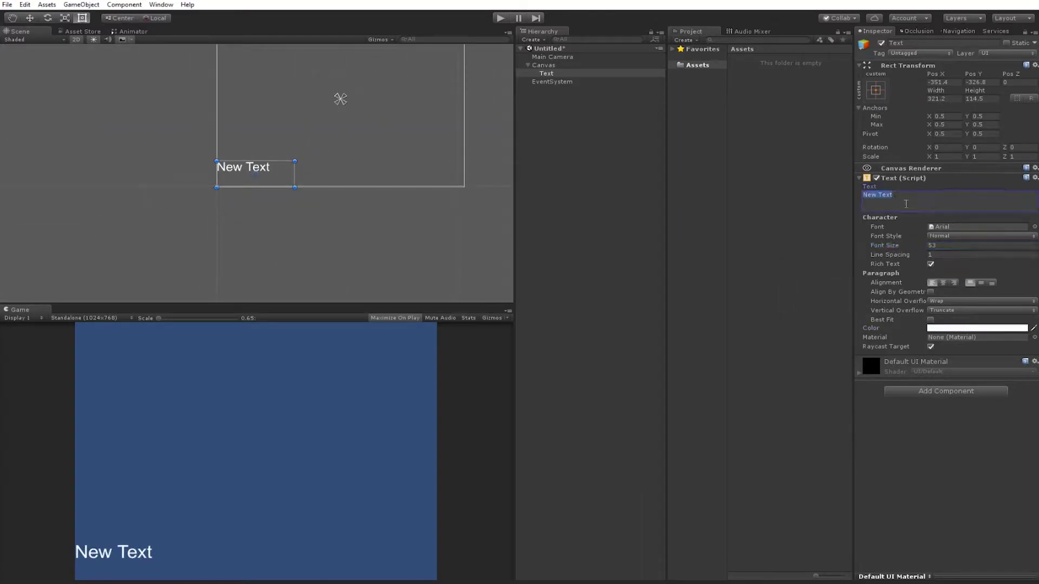
pyautogui.write('Test App')
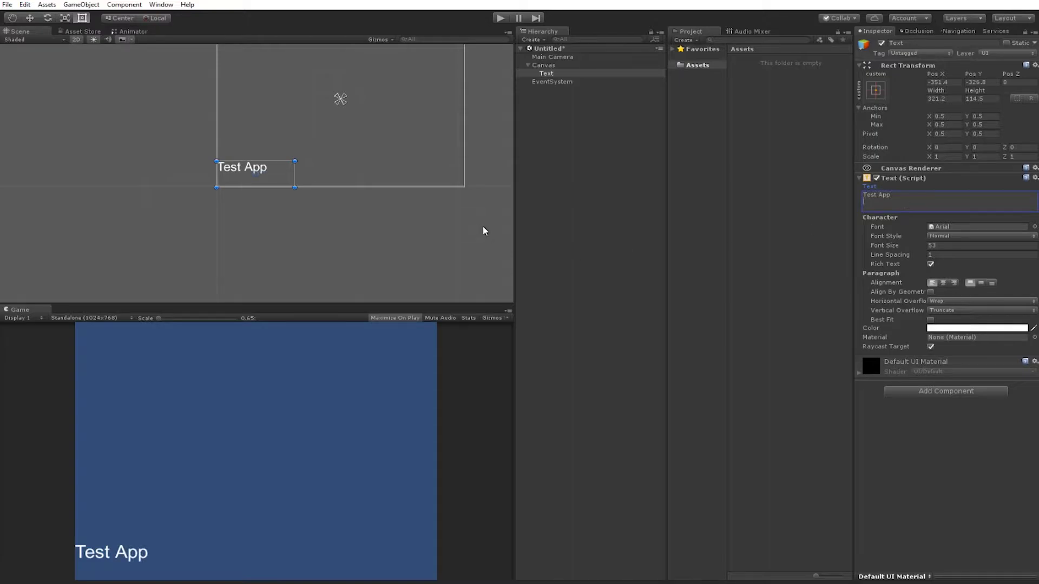
# Move the text to the canvas centre with horizontal and vertical centre alignment.
pyautogui.scroll(-2, 311, 210)
pyautogui.moveTo(269, 176); pyautogui.dragTo(340, 115)
pyautogui.click(945, 283)
pyautogui.click(980, 282)
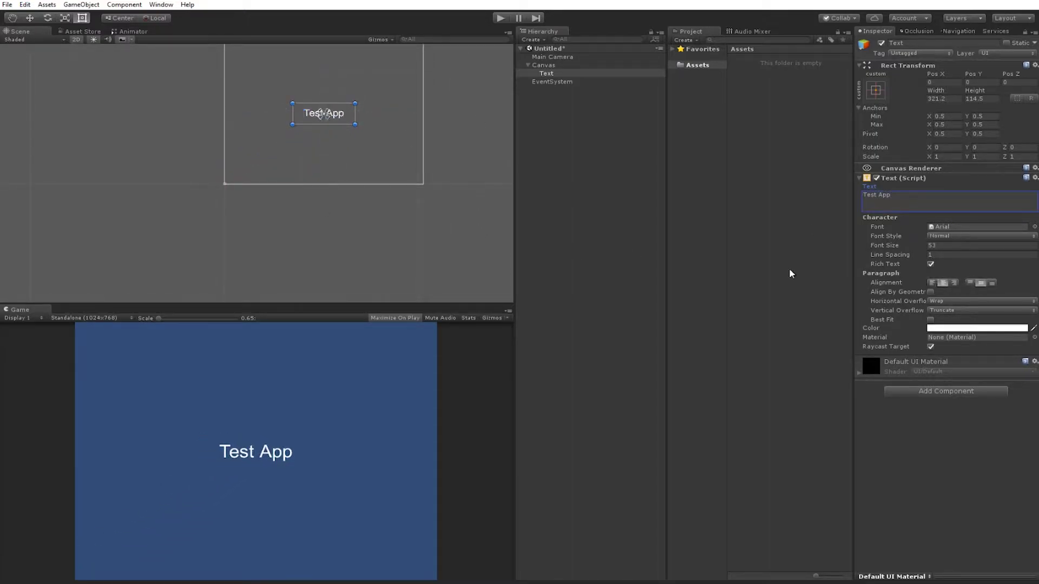
pyautogui.click(411, 248)
# Save the current scene as TestScene with Ctrl+S.
pyautogui.hotkey('ctrl', 's')
pyautogui.write('Tes')
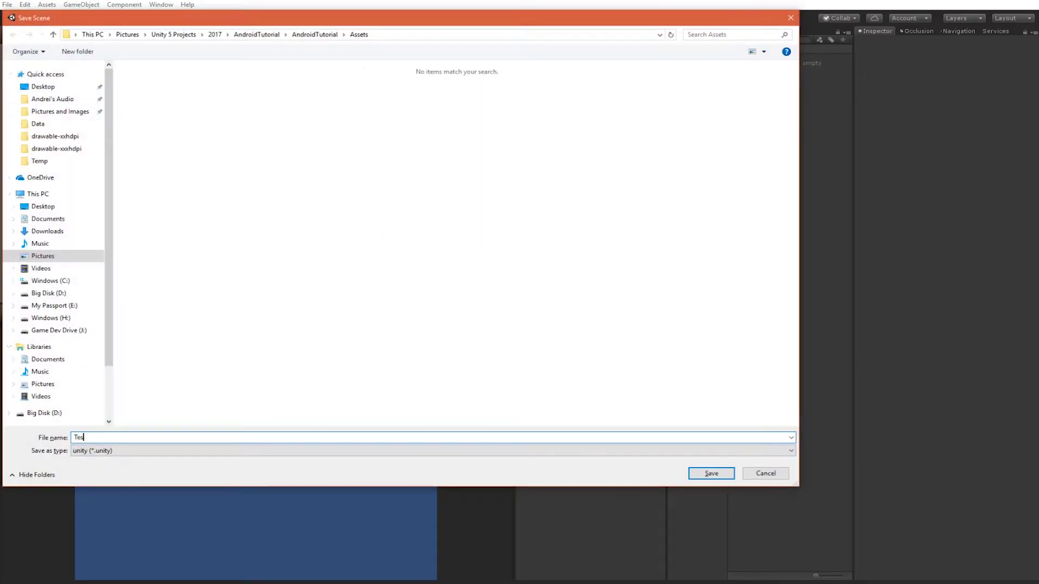
pyautogui.write('tScene')
pyautogui.press('Return')
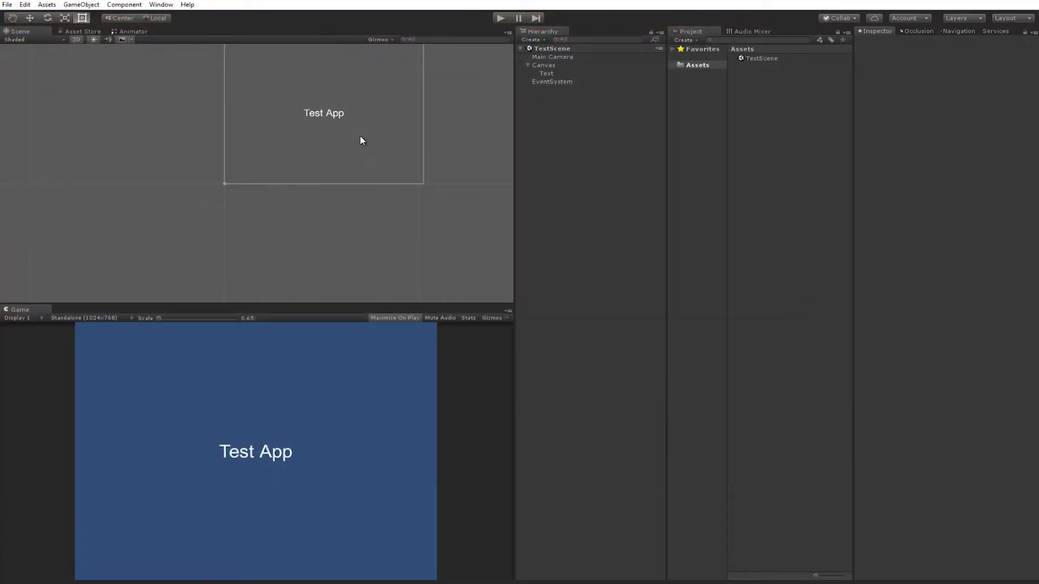
pyautogui.click(25, 4)
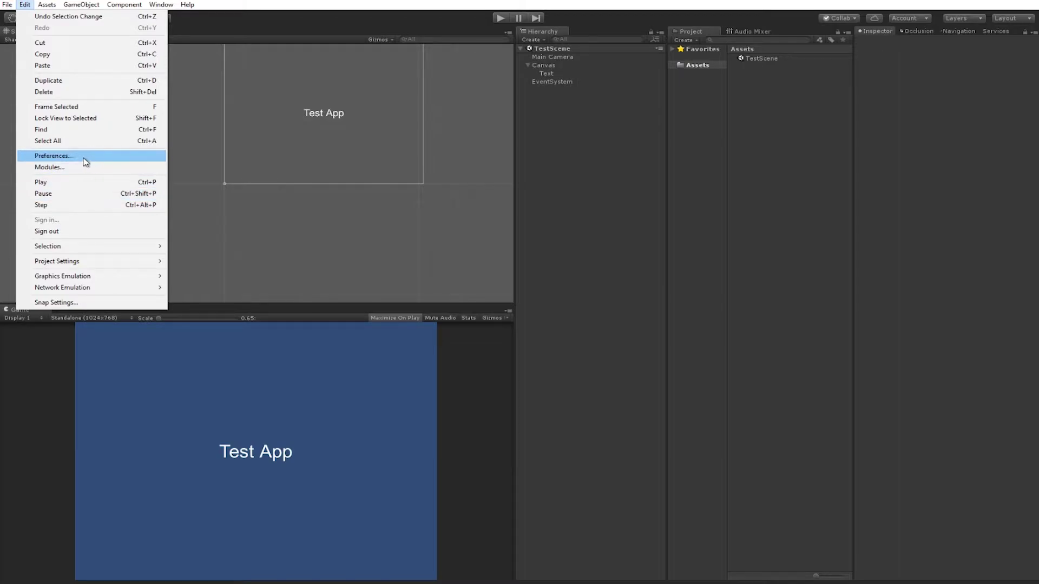
# Show the External Tools page of Preferences, enlarged to reveal the Android SDK and JDK paths.
pyautogui.click(81, 158)
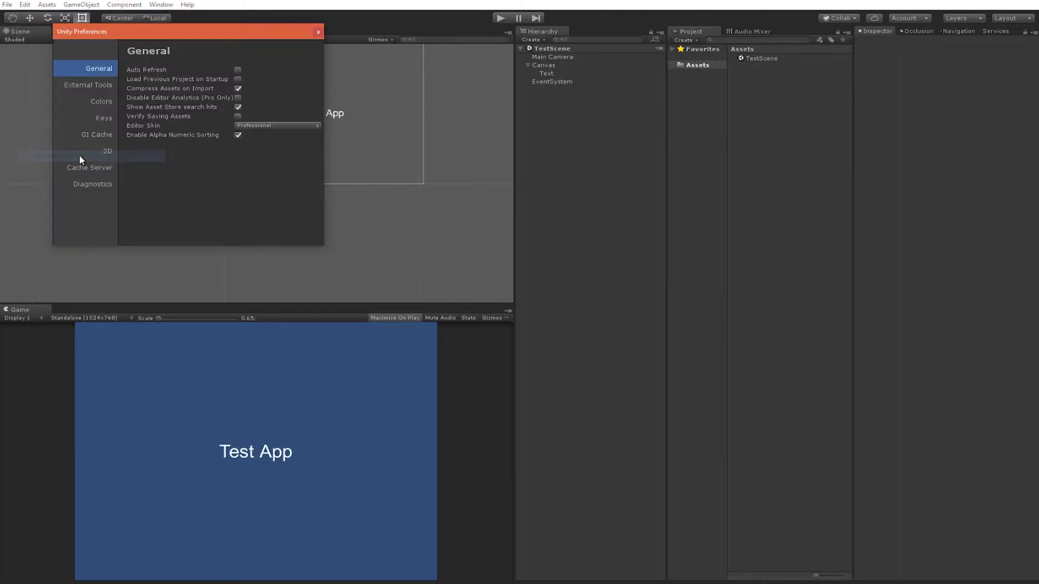
pyautogui.click(90, 86)
pyautogui.moveTo(316, 248); pyautogui.dragTo(330, 345)
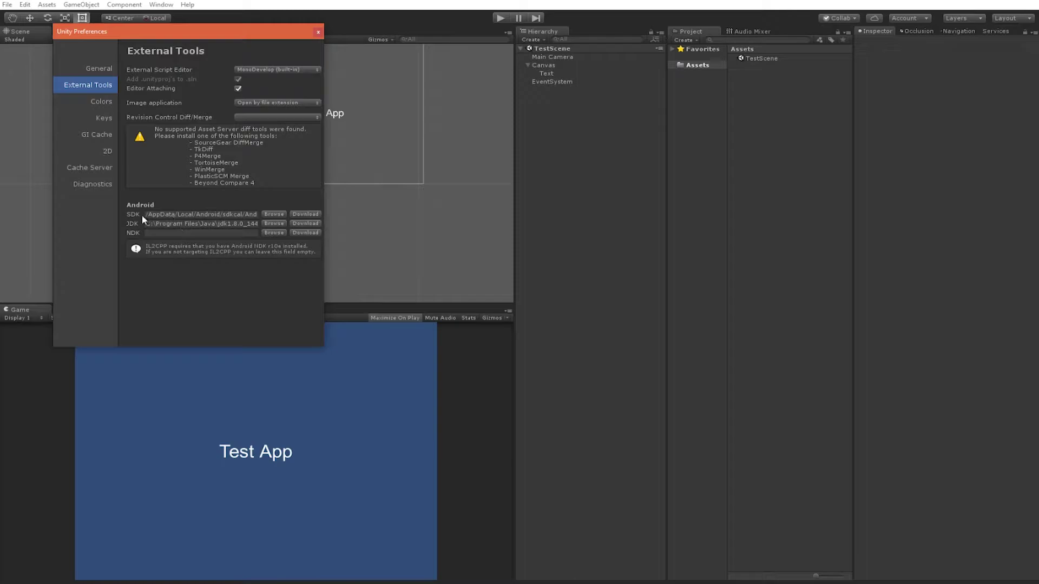
# In Build Settings, switch the platform to Android and add the open TestScene.
pyautogui.click(318, 31)
pyautogui.click(7, 4)
pyautogui.click(67, 110)
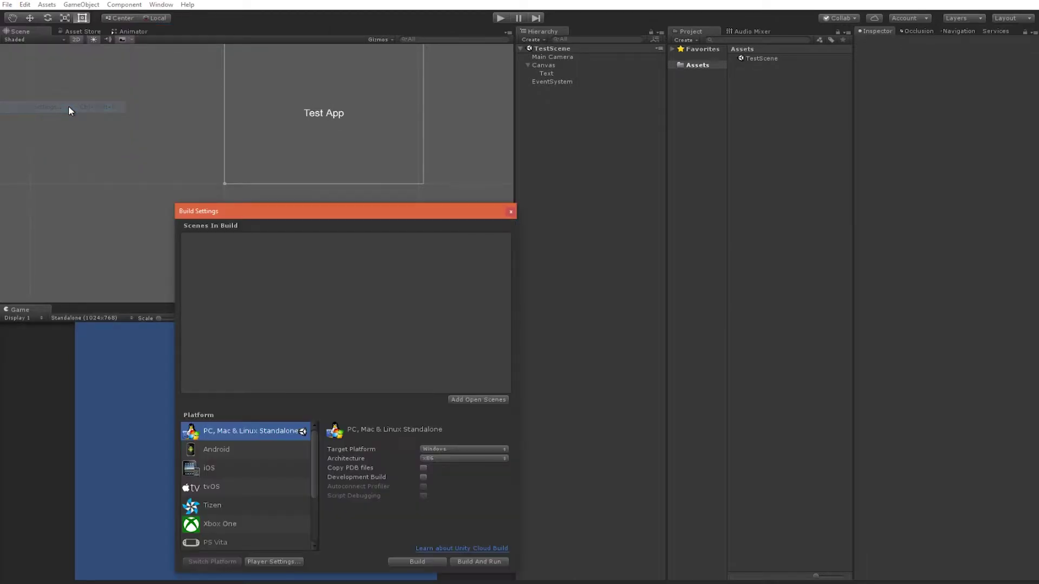
pyautogui.click(244, 450)
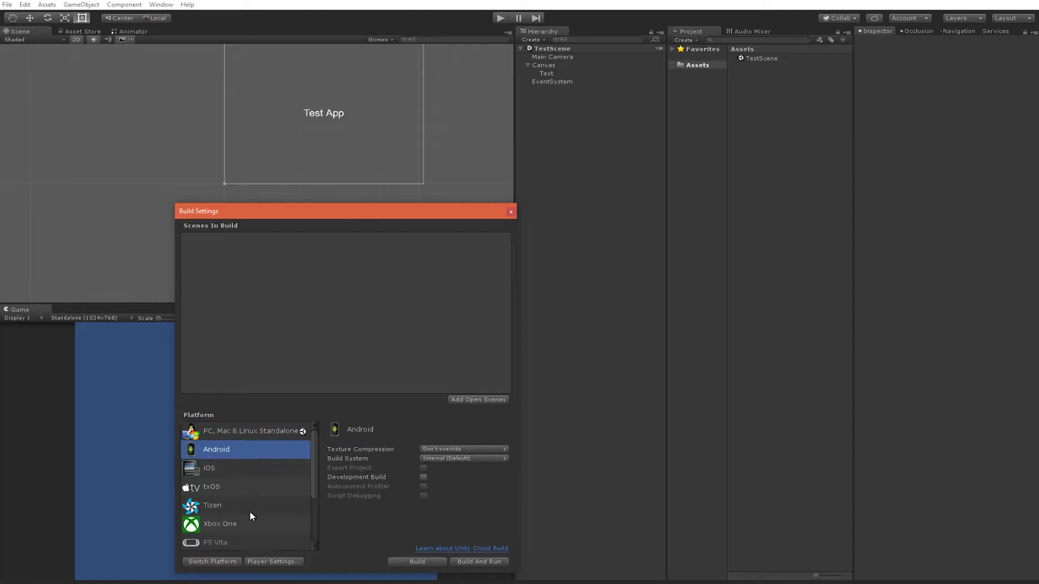
pyautogui.moveTo(311, 211); pyautogui.dragTo(372, 73)
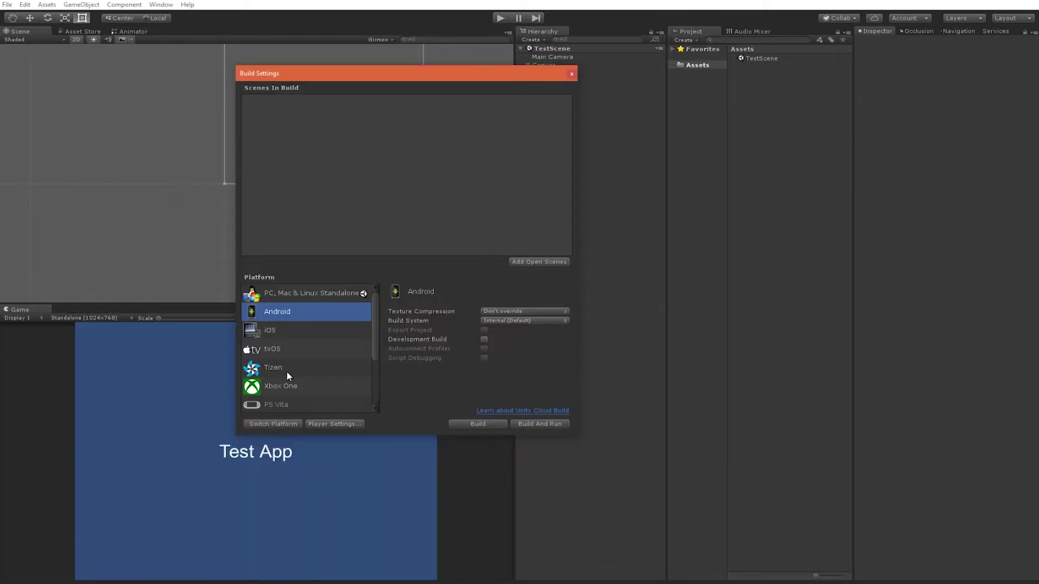
pyautogui.click(271, 424)
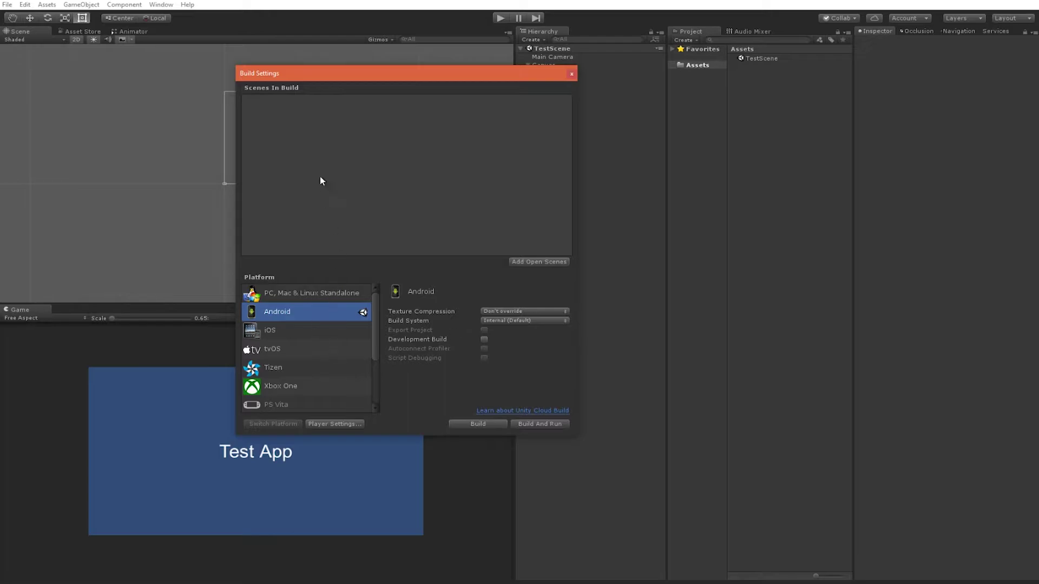
pyautogui.moveTo(372, 80); pyautogui.dragTo(288, 109)
pyautogui.click(453, 292)
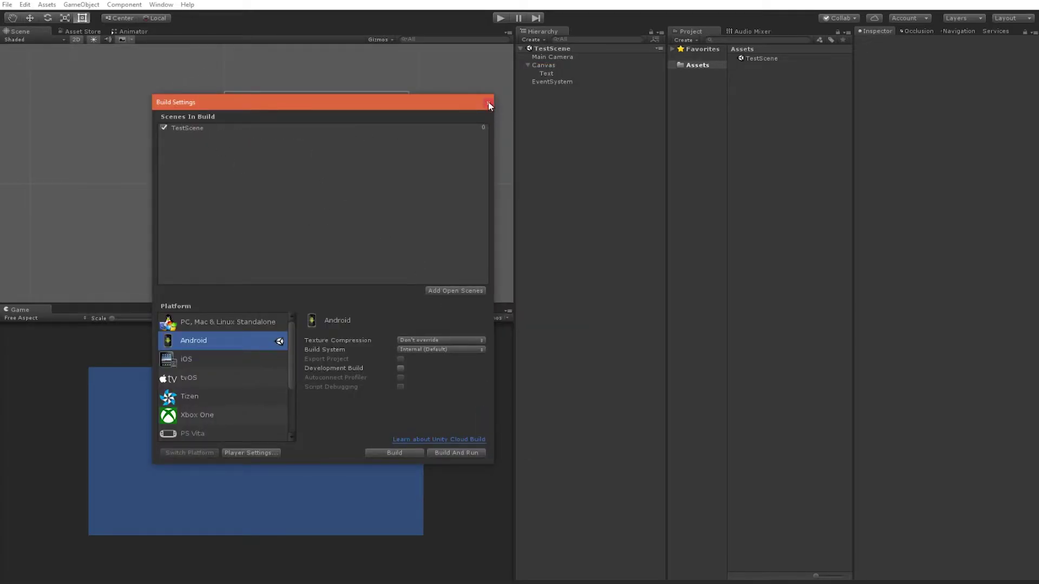
# In Android Player Settings, set the package name's company part to the developer's name and product to TestApp.
pyautogui.click(252, 453)
pyautogui.scroll(-5, 937, 310)
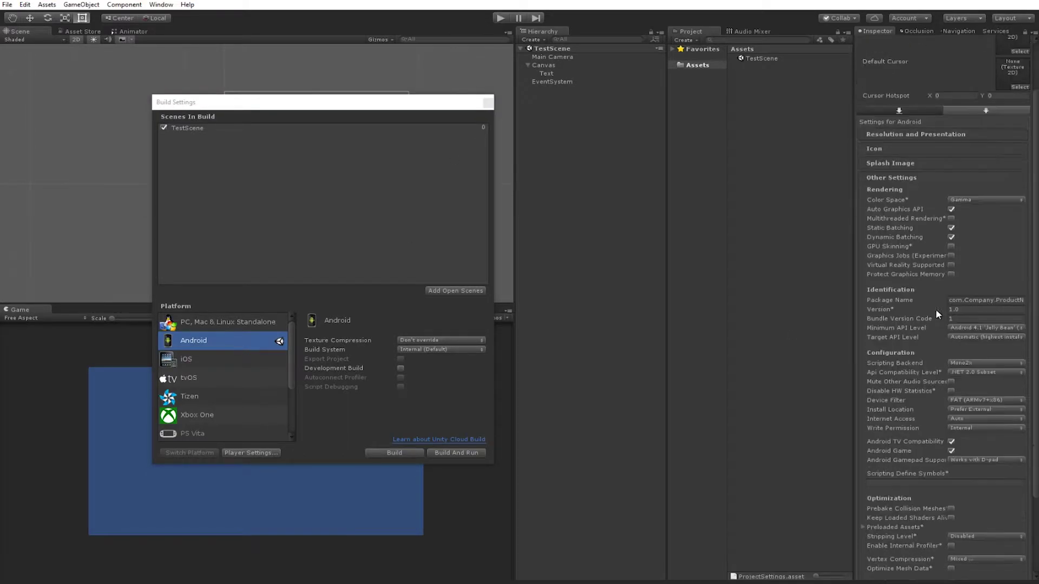
pyautogui.scroll(-2, 934, 312)
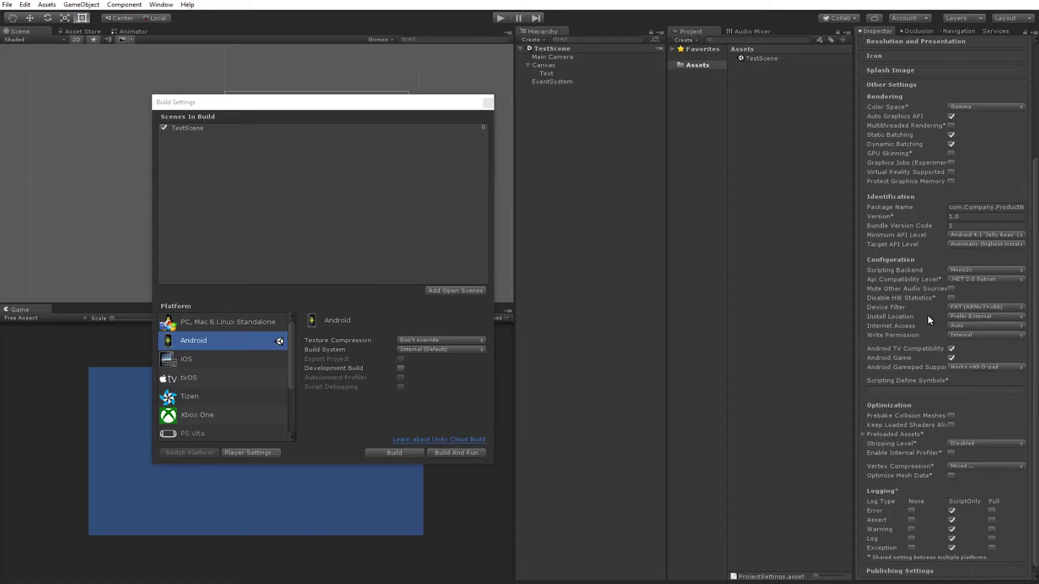
pyautogui.click(993, 206)
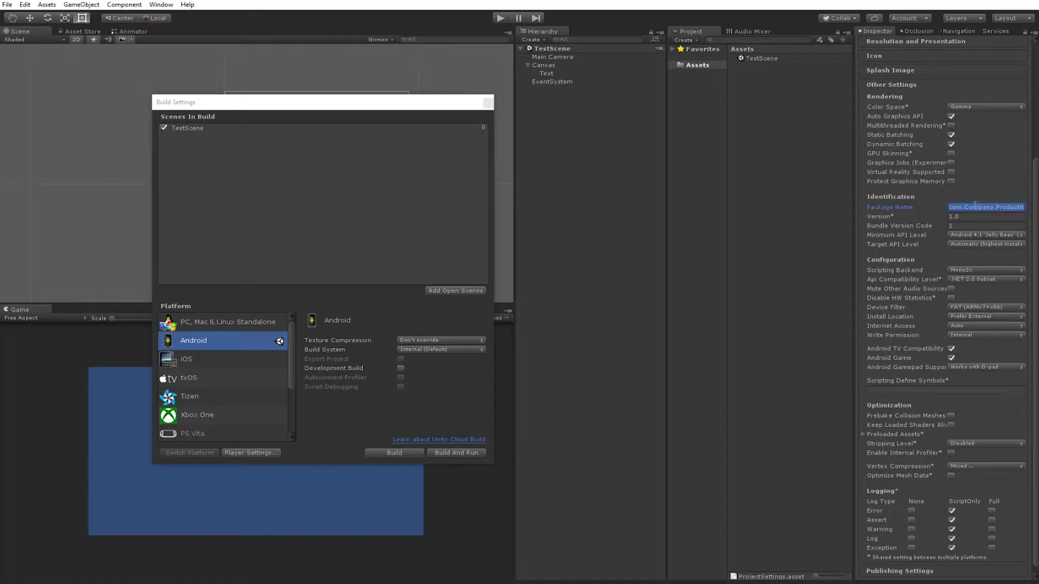
pyautogui.click(966, 207)
pyautogui.doubleClick(972, 208)
pyautogui.write('Andrei')
pyautogui.hotkey('shift', 'End')
pyautogui.write('.TestApp')
# Set the Minimum API Level to Android 5.0 Lollipop.
pyautogui.click(937, 227)
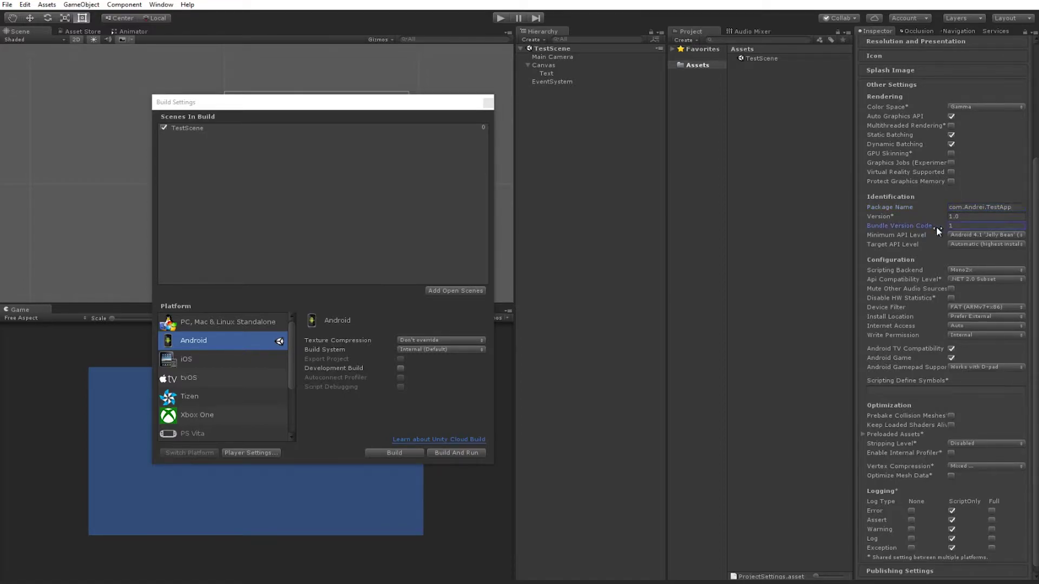
pyautogui.click(985, 236)
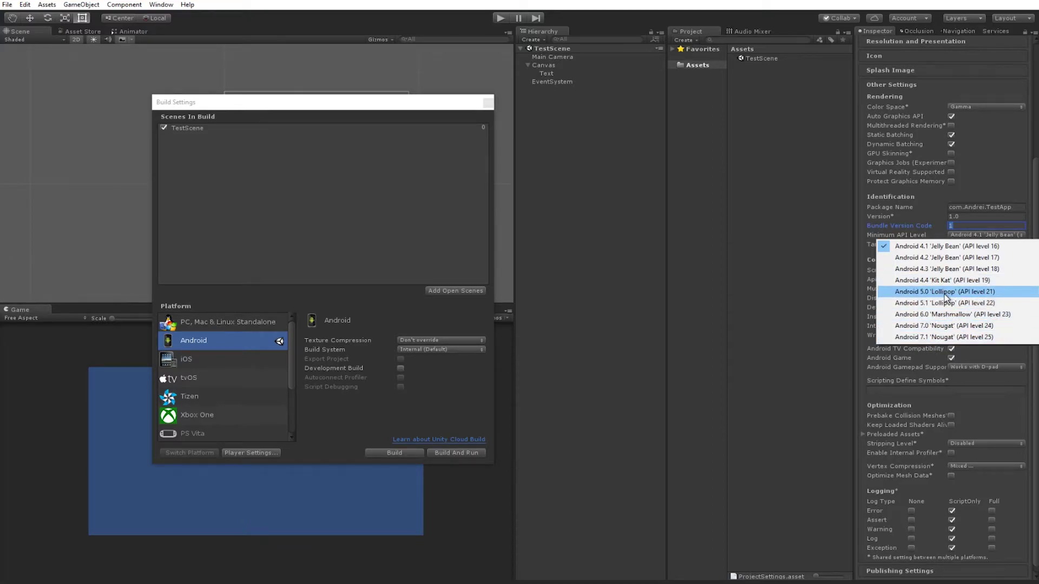
pyautogui.click(936, 293)
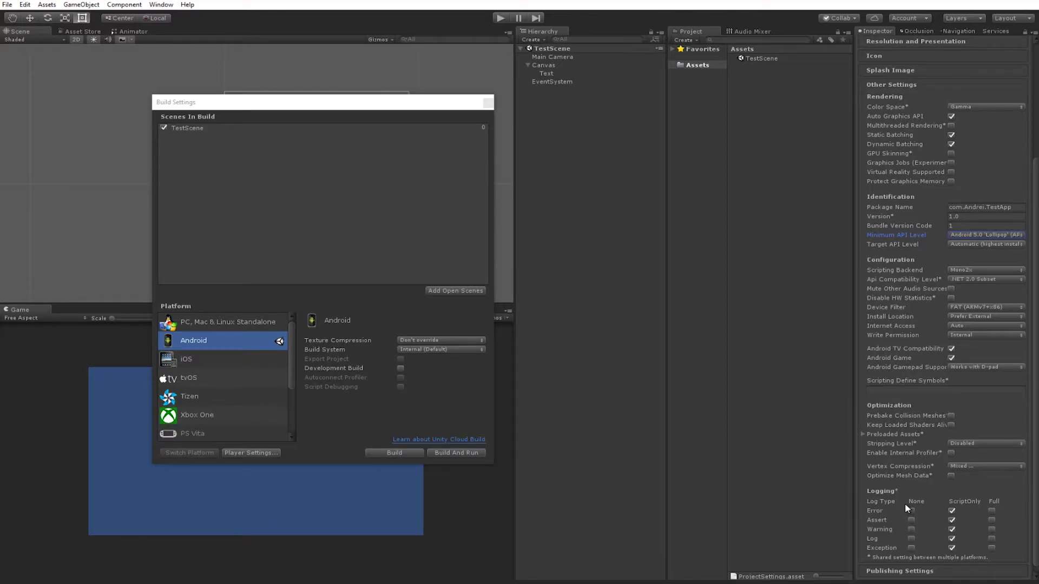
# Replace DefaultCompany with the developer's name as the Company Name.
pyautogui.click(489, 102)
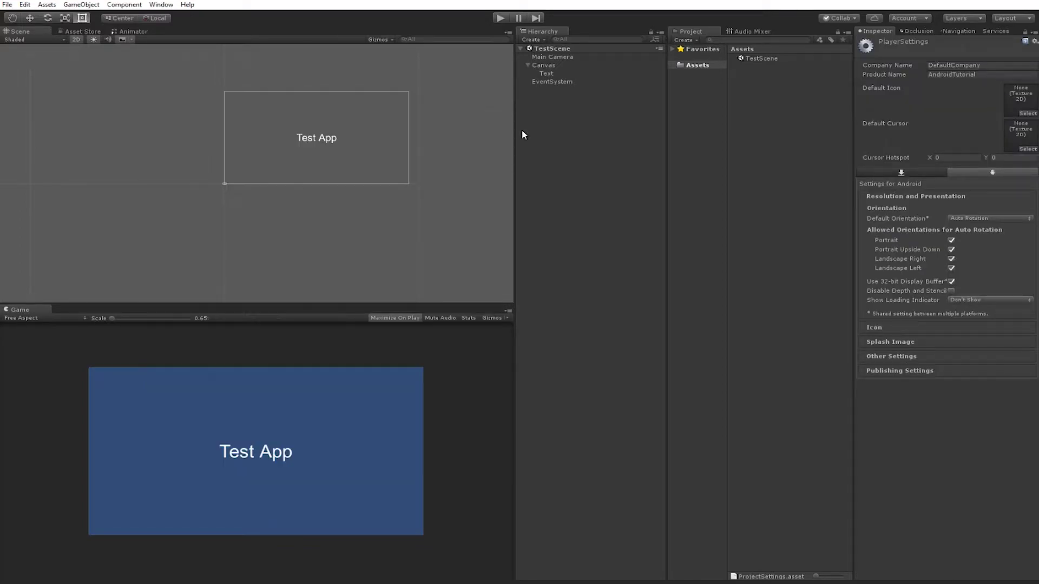
pyautogui.click(968, 66)
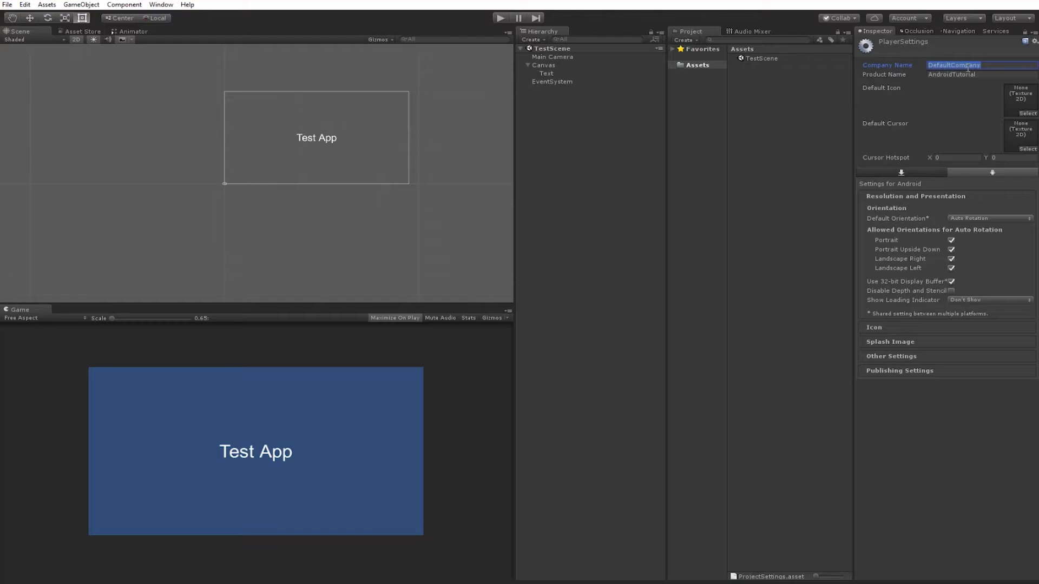
pyautogui.write('Andrei')
pyautogui.press('Tab')
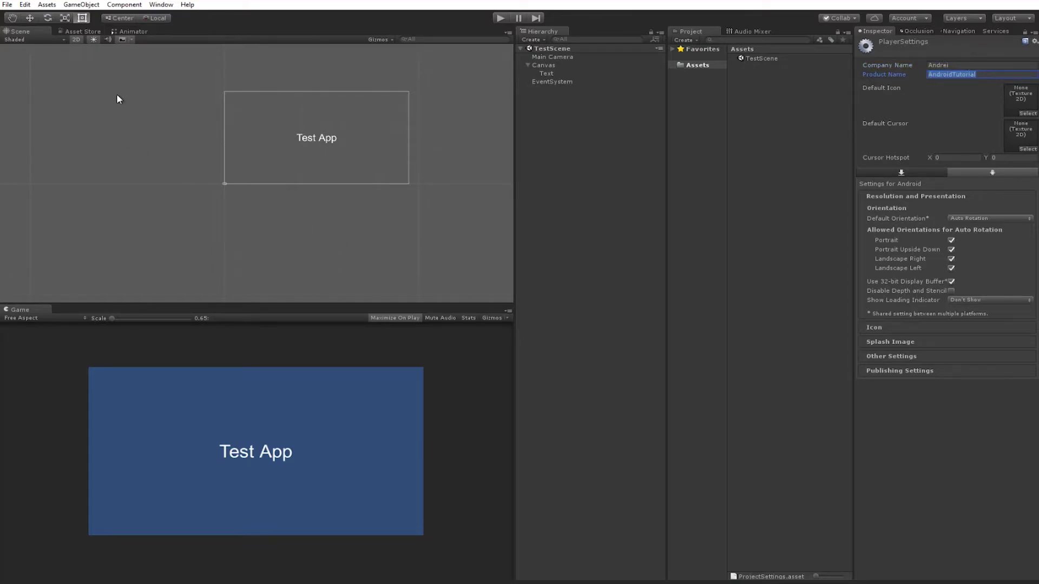
pyautogui.click(134, 94)
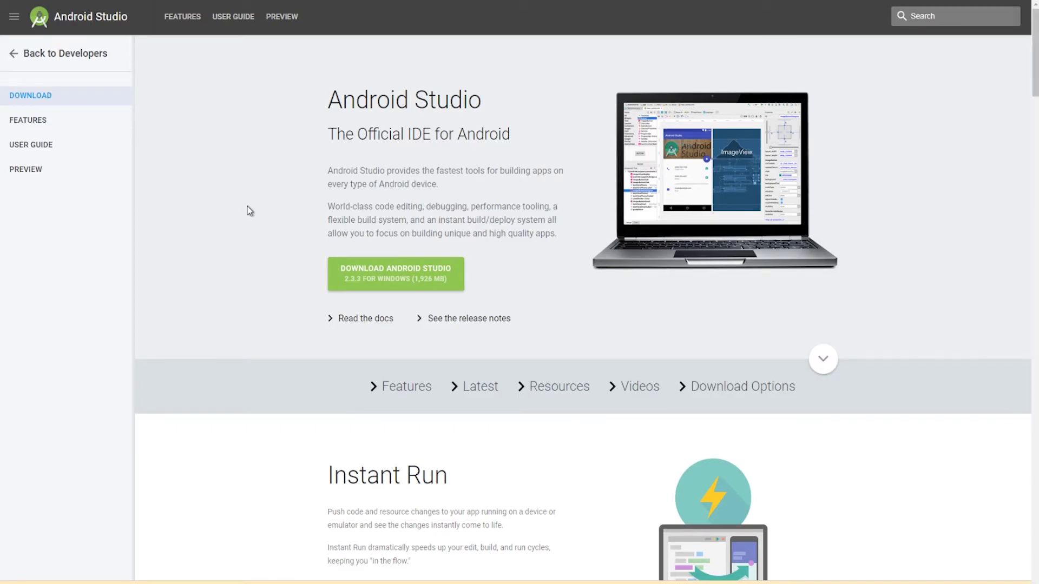
# Scroll through the Android Studio feature sections, return to the top, and start the download.
pyautogui.scroll(-5, 294, 302)
pyautogui.scroll(5, 296, 304)
pyautogui.scroll(-4, 296, 304)
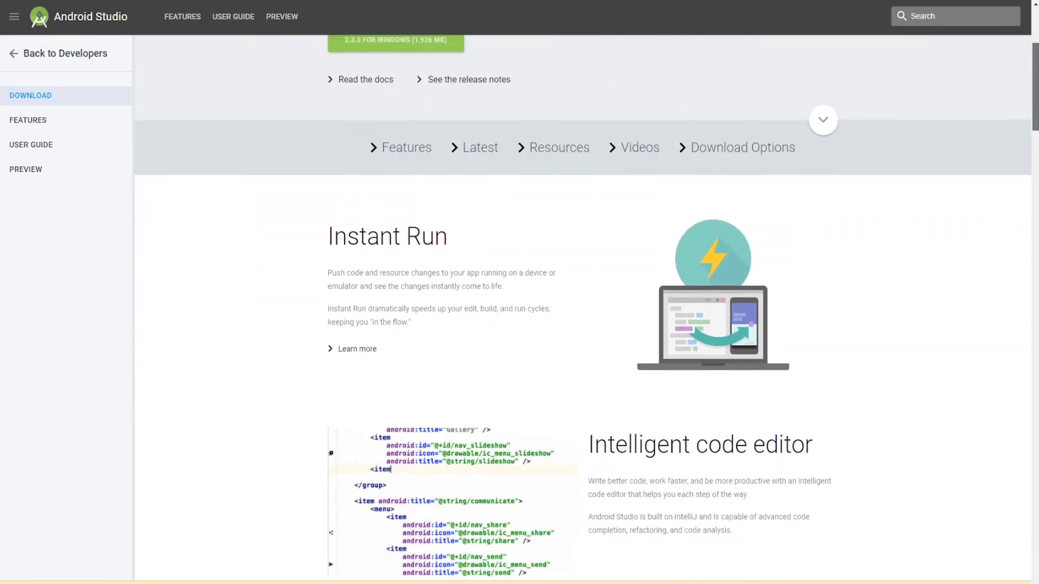
pyautogui.scroll(-8, 583, 309)
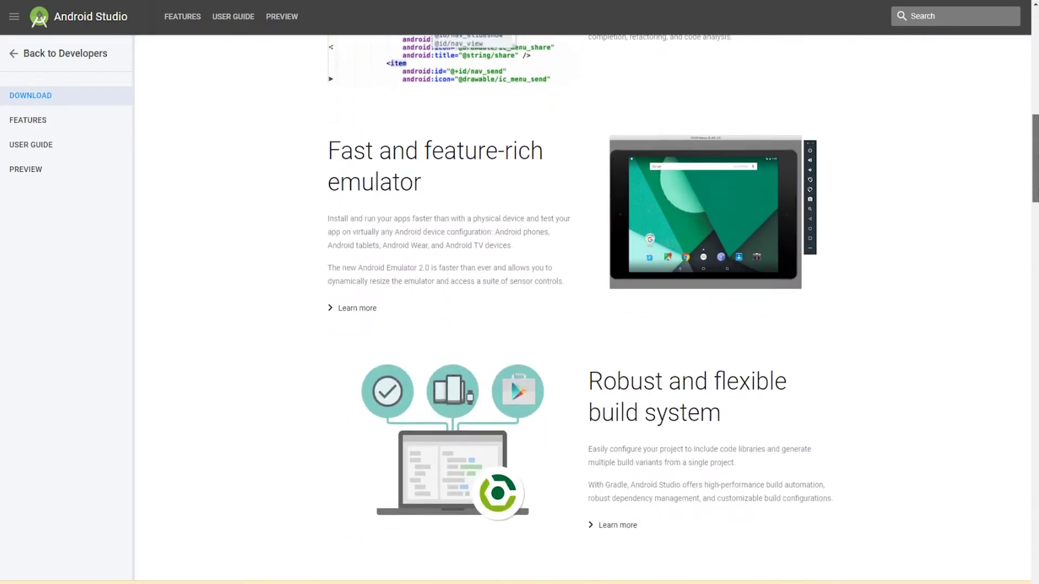
pyautogui.scroll(-10, 583, 308)
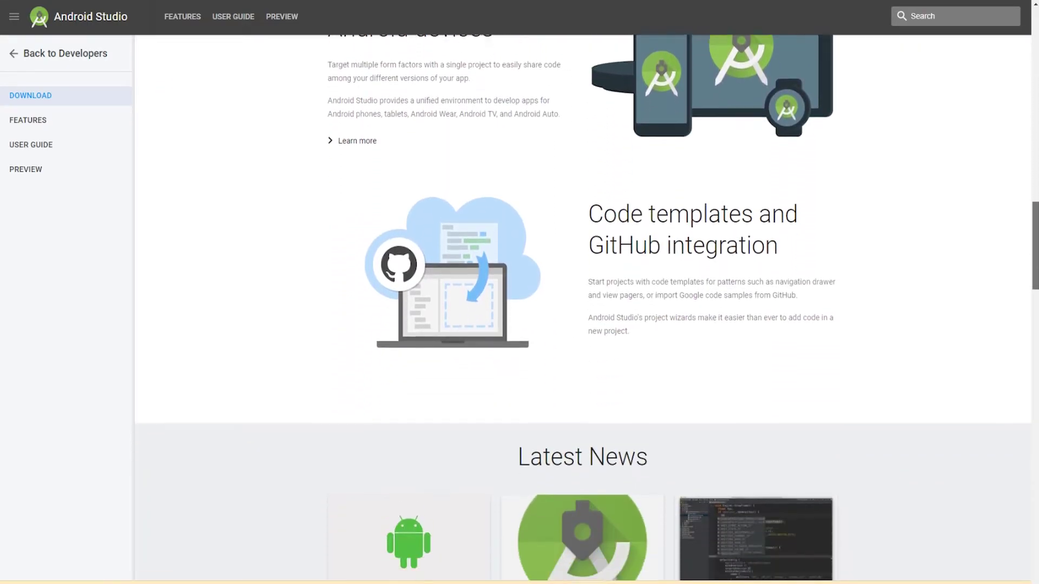
pyautogui.scroll(-8, 583, 308)
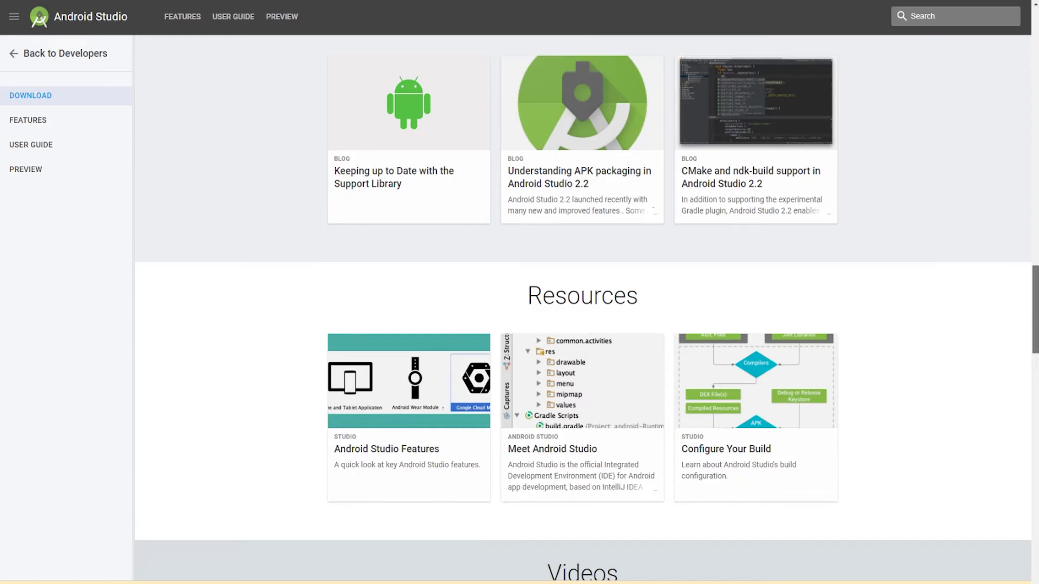
pyautogui.moveTo(1034, 328); pyautogui.dragTo(1033, 71)
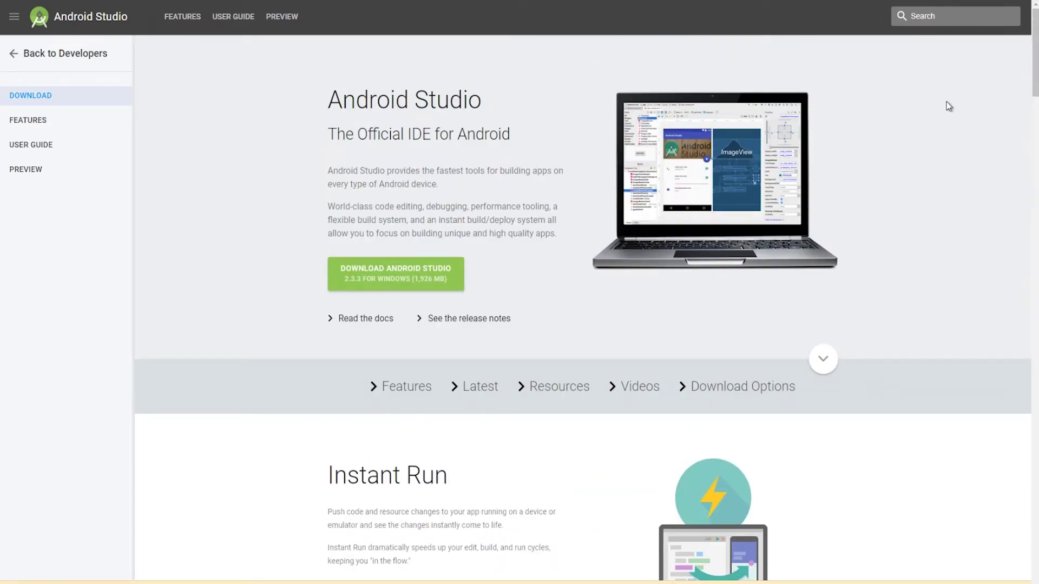
pyautogui.click(410, 285)
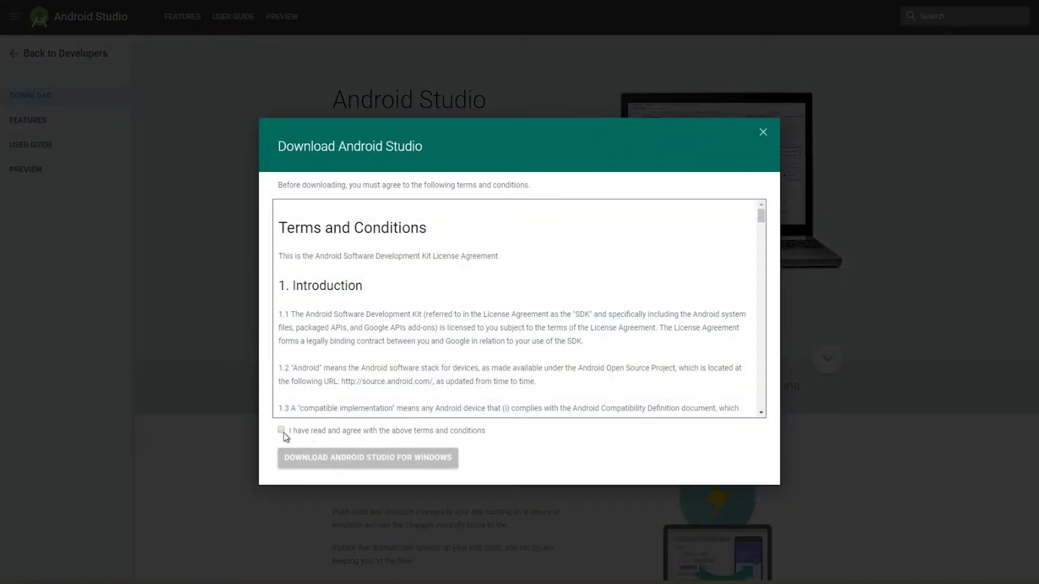
# Accept the terms, choose Download for Windows, and cancel the file save.
pyautogui.click(282, 431)
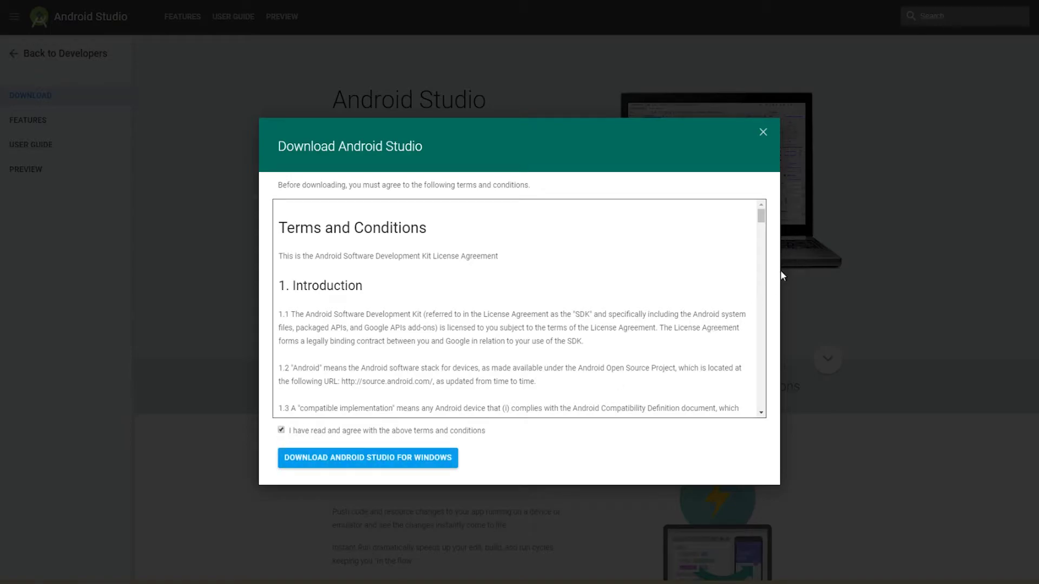
pyautogui.click(367, 465)
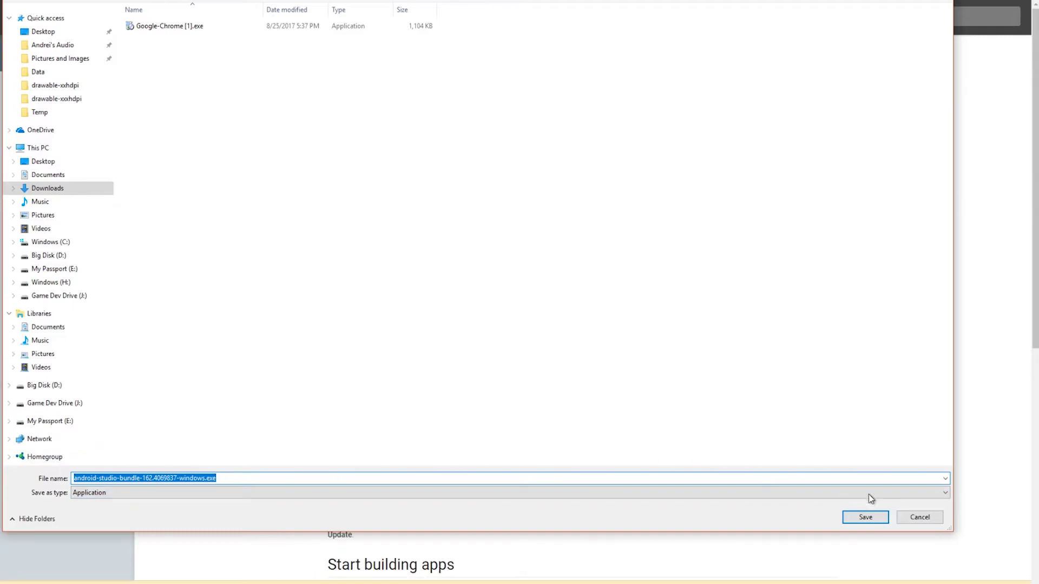
pyautogui.click(917, 519)
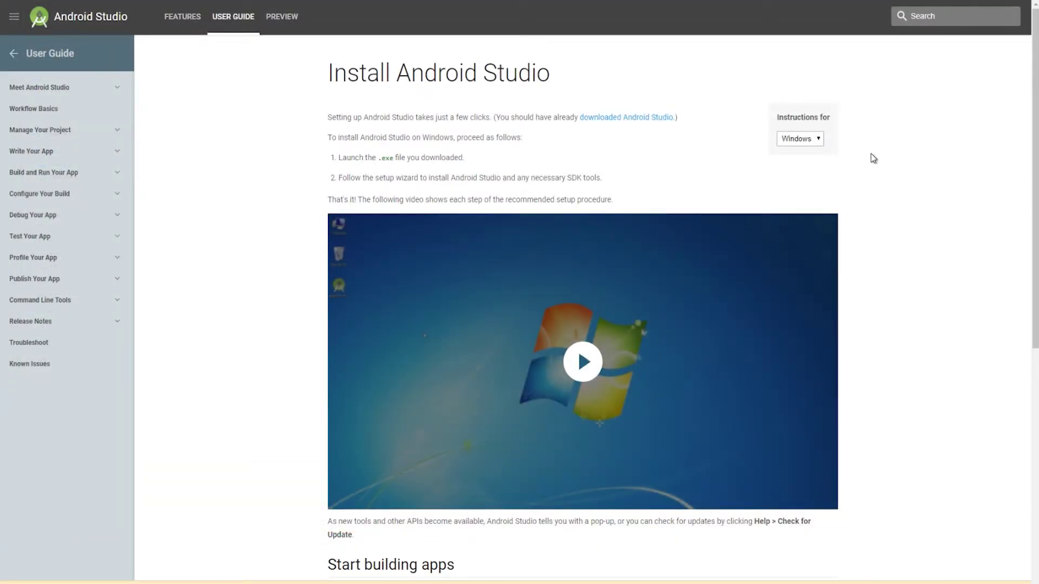
# Play the installation walkthrough video and skip ahead to 0:24.
pyautogui.moveTo(1034, 105)
pyautogui.mouseDown()
pyautogui.moveTo(1035, 205)
pyautogui.moveTo(1035, 119)
pyautogui.mouseUp()
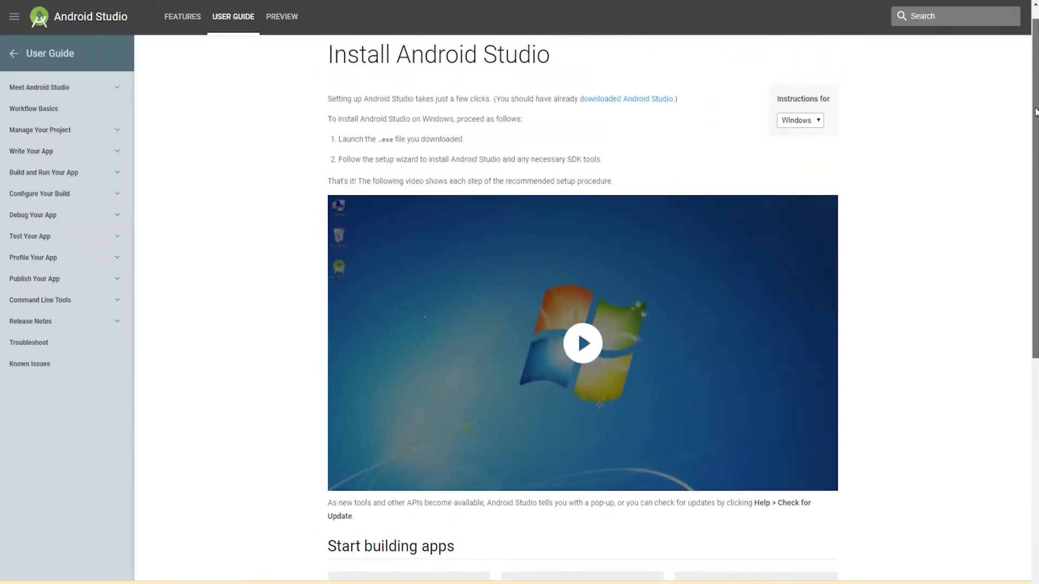
pyautogui.click(585, 353)
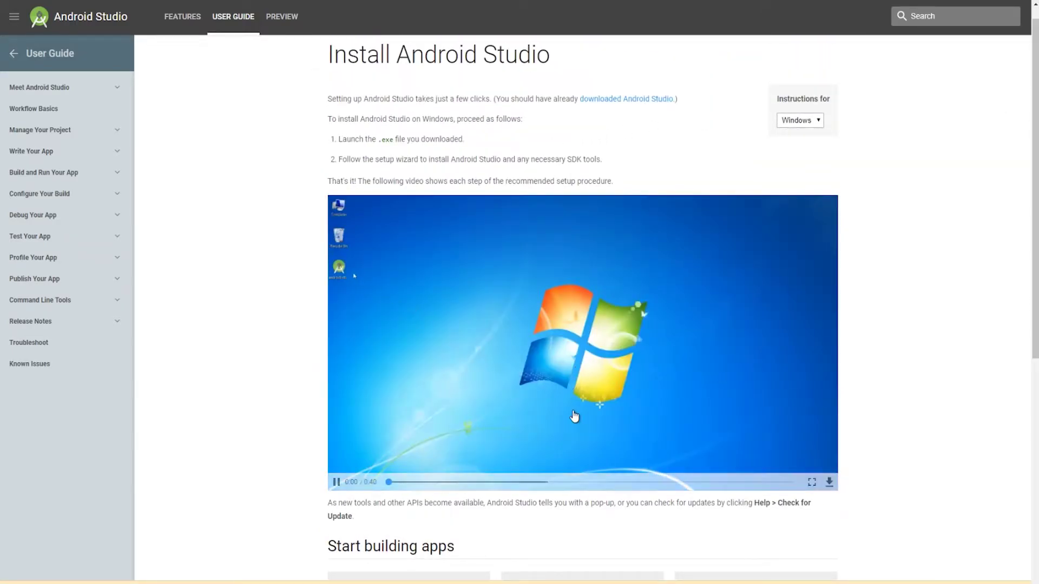
pyautogui.moveTo(396, 483); pyautogui.dragTo(629, 484)
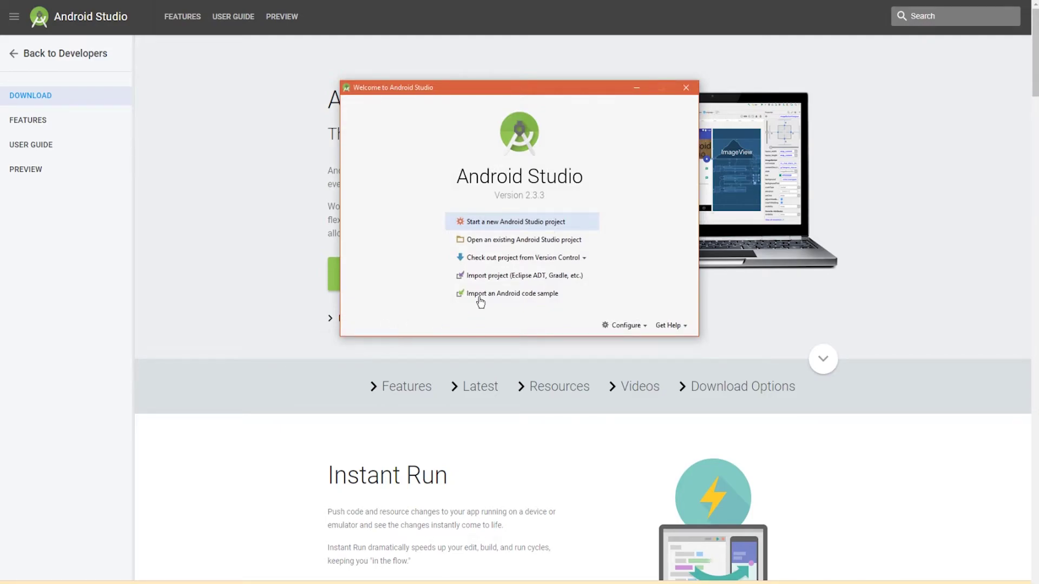
# Check the Android SDK location in the SDK Manager, then close it with OK.
pyautogui.moveTo(458, 90); pyautogui.dragTo(453, 123)
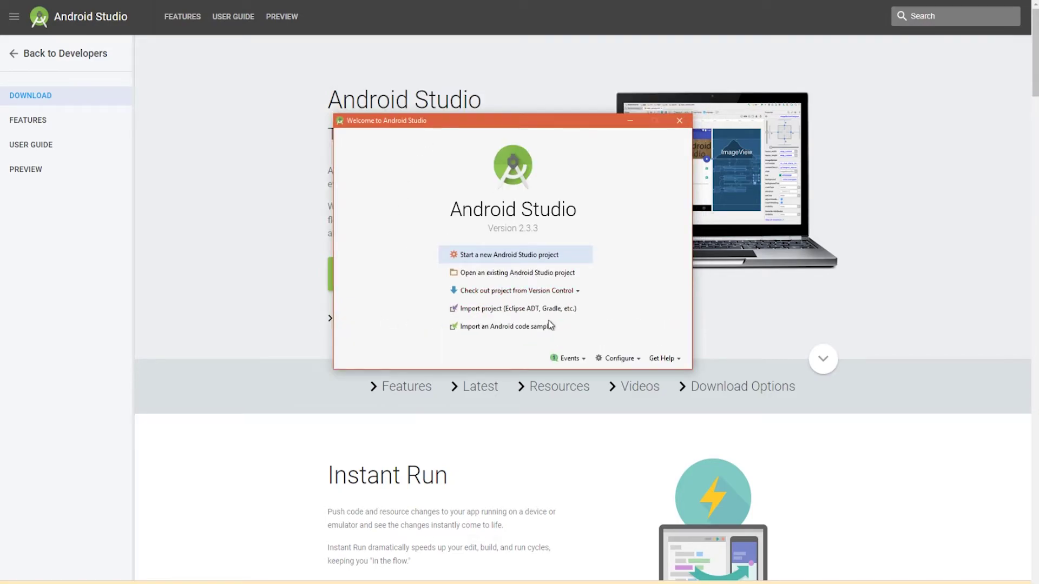
pyautogui.click(619, 359)
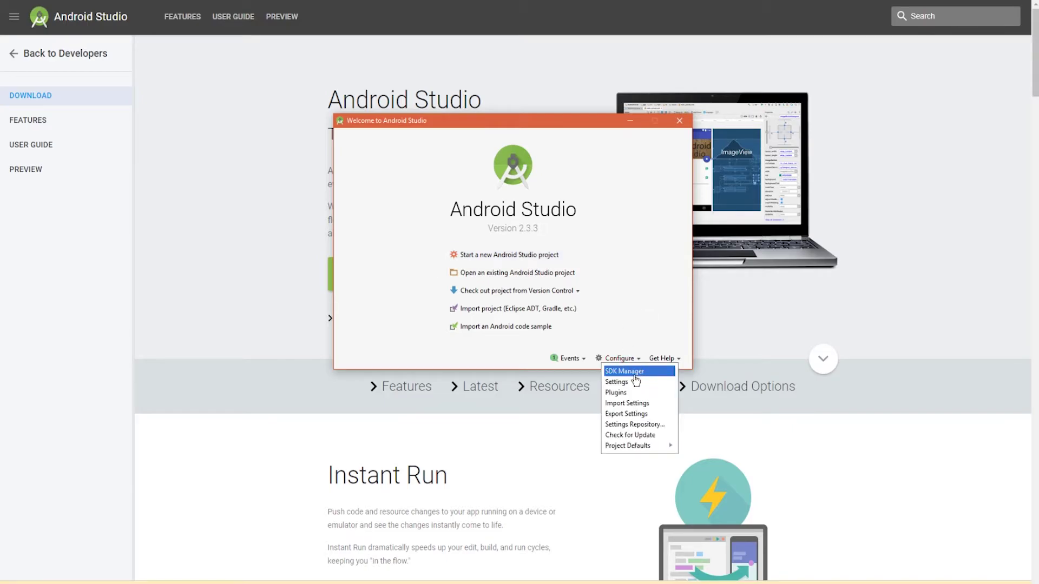
pyautogui.click(641, 373)
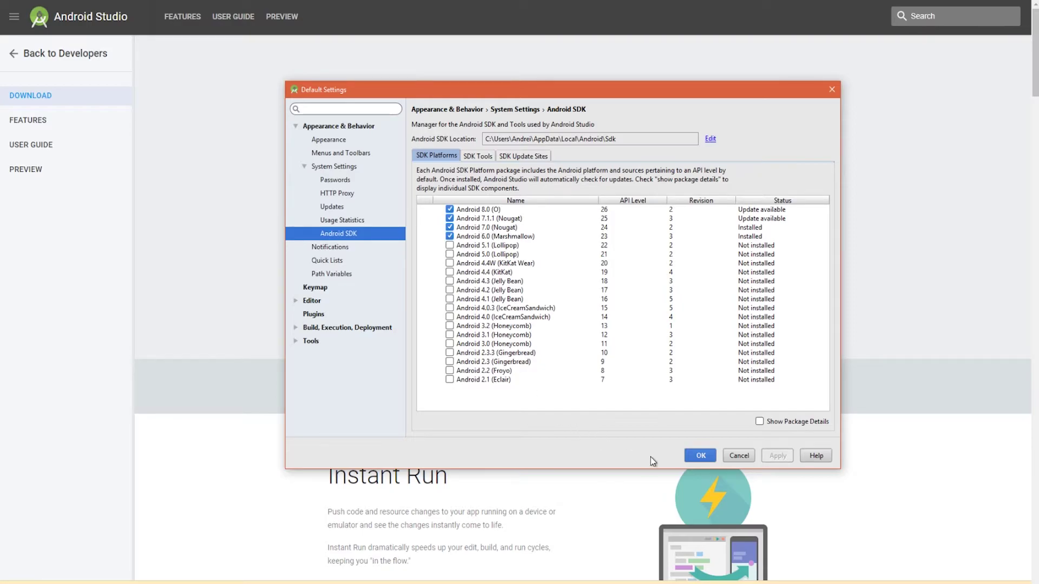
pyautogui.click(615, 141)
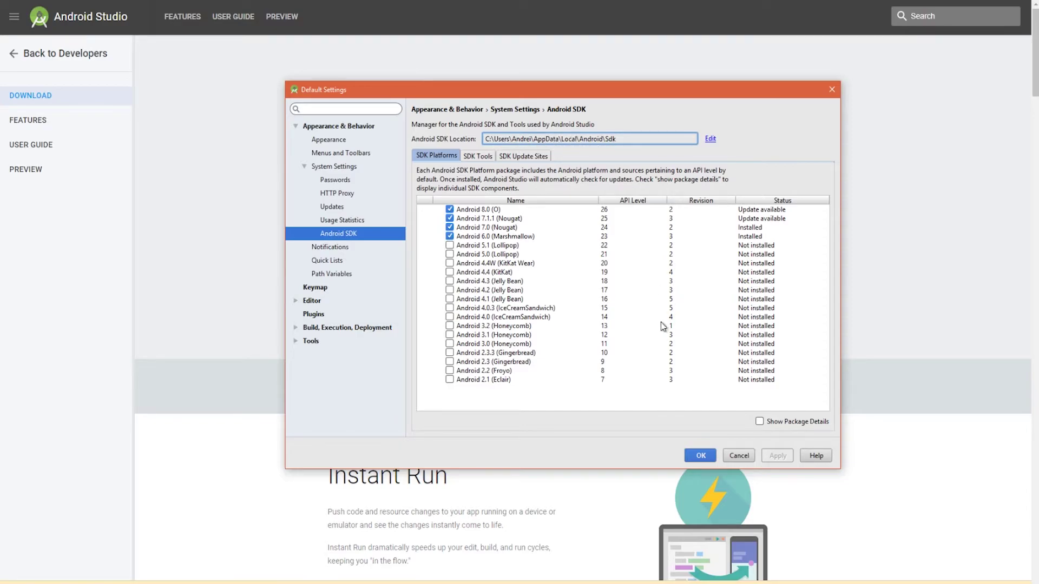
pyautogui.click(701, 456)
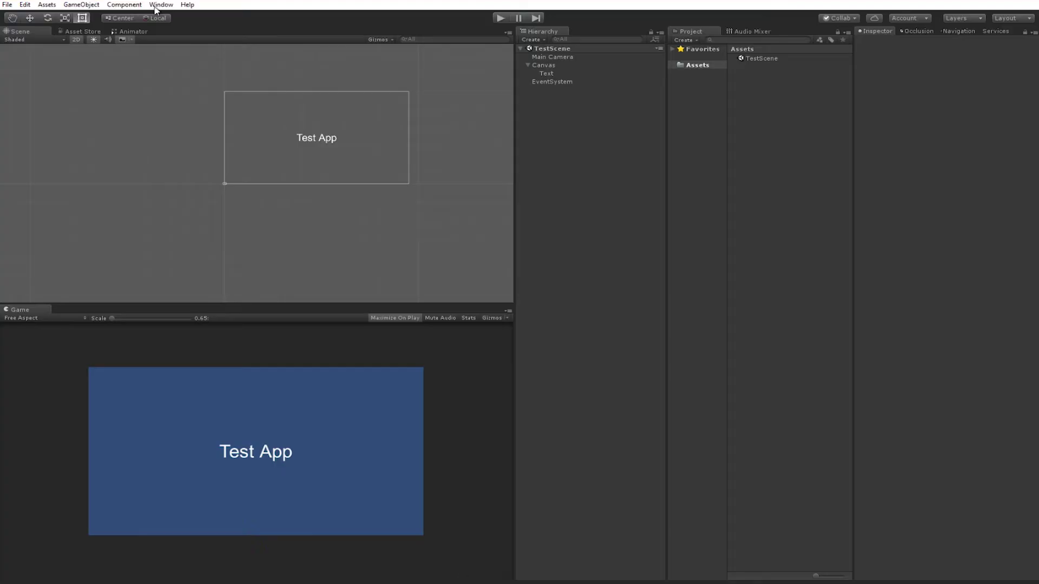
# Open Preferences > External Tools, enlarge the window and select the Android SDK path field.
pyautogui.click(24, 4)
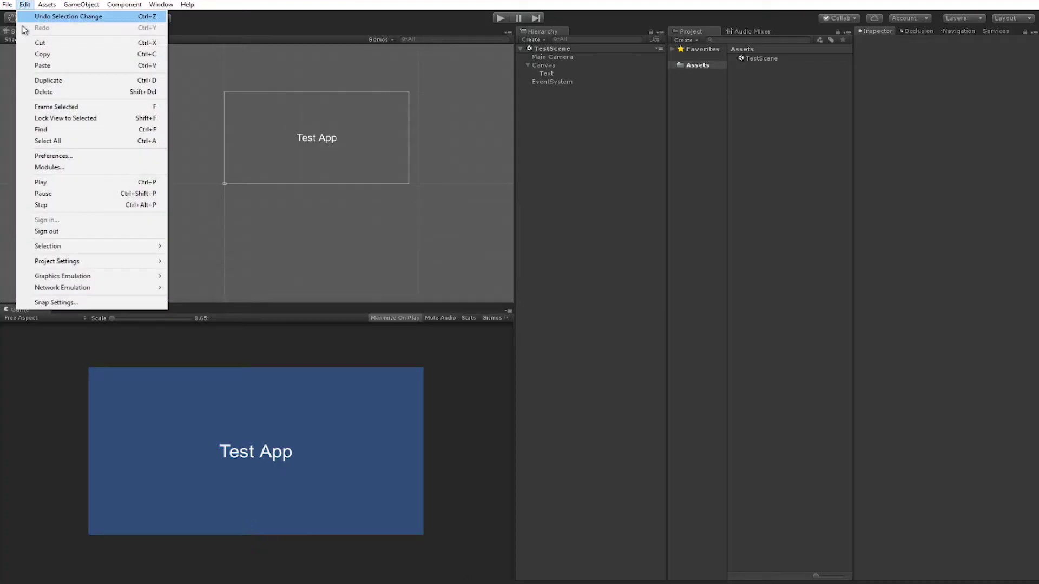
pyautogui.click(81, 156)
pyautogui.click(94, 84)
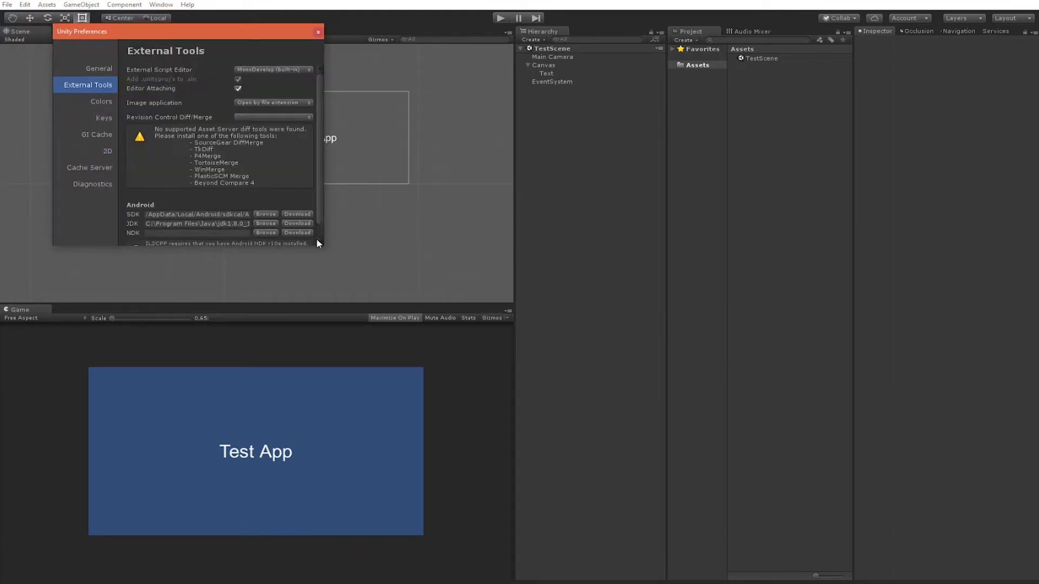
pyautogui.moveTo(319, 244); pyautogui.dragTo(324, 313)
pyautogui.click(216, 213)
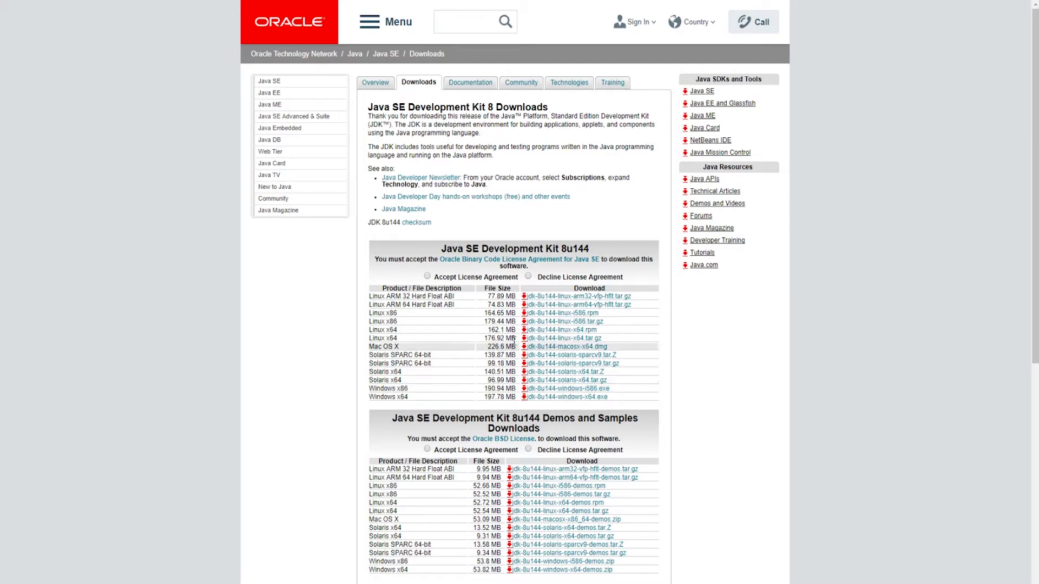
# Accept the Java SE licence and download jdk-8u144-windows-x64.exe.
pyautogui.click(427, 276)
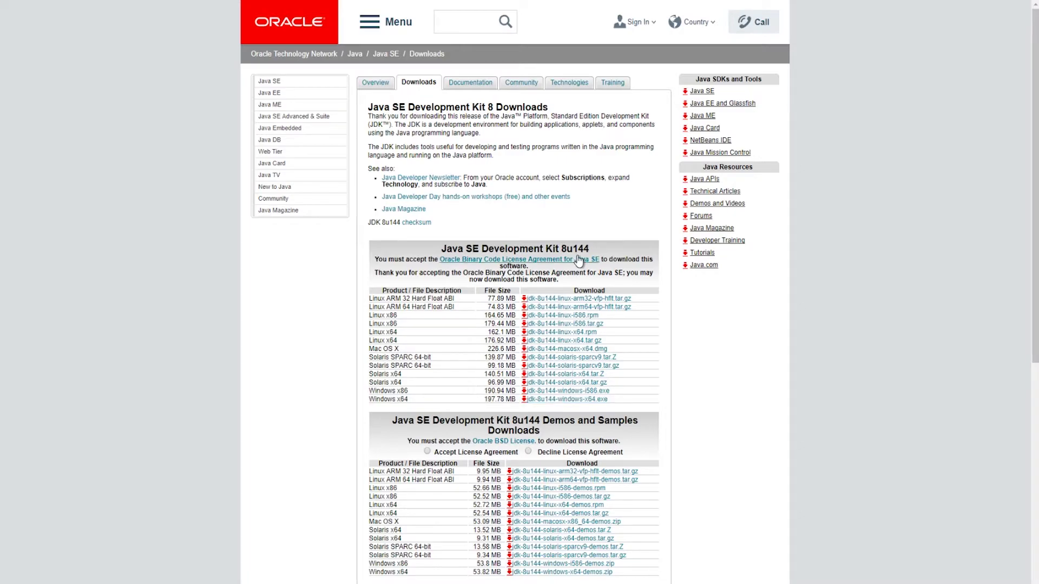
pyautogui.moveTo(567, 249); pyautogui.dragTo(596, 254)
pyautogui.click(534, 401)
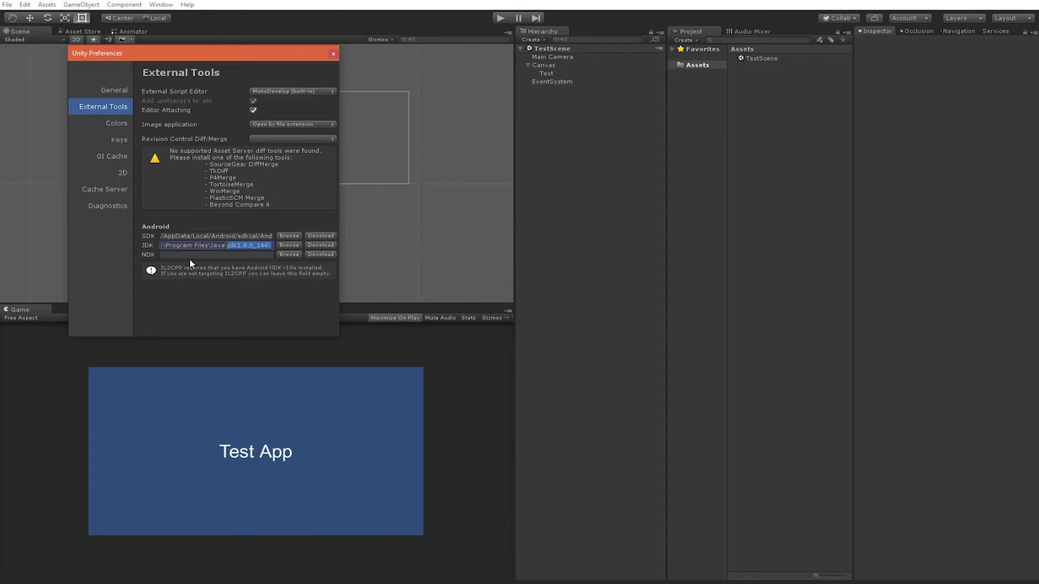
# Close Preferences with the JDK path set and show the Edit > Project Settings submenu.
pyautogui.moveTo(185, 247); pyautogui.dragTo(355, 248)
pyautogui.click(247, 245)
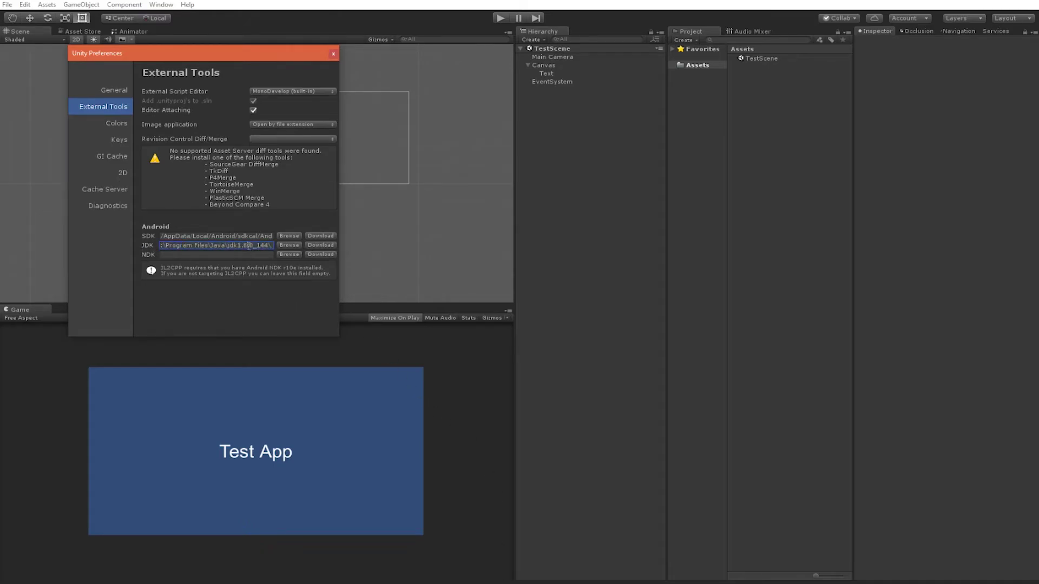
pyautogui.click(333, 53)
pyautogui.click(31, 8)
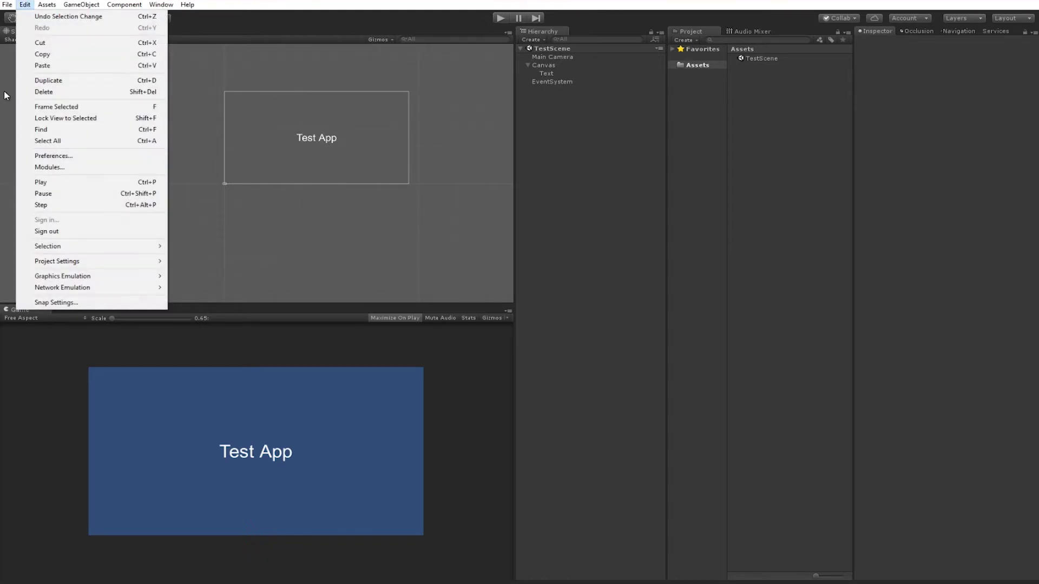
pyautogui.moveTo(81, 265)
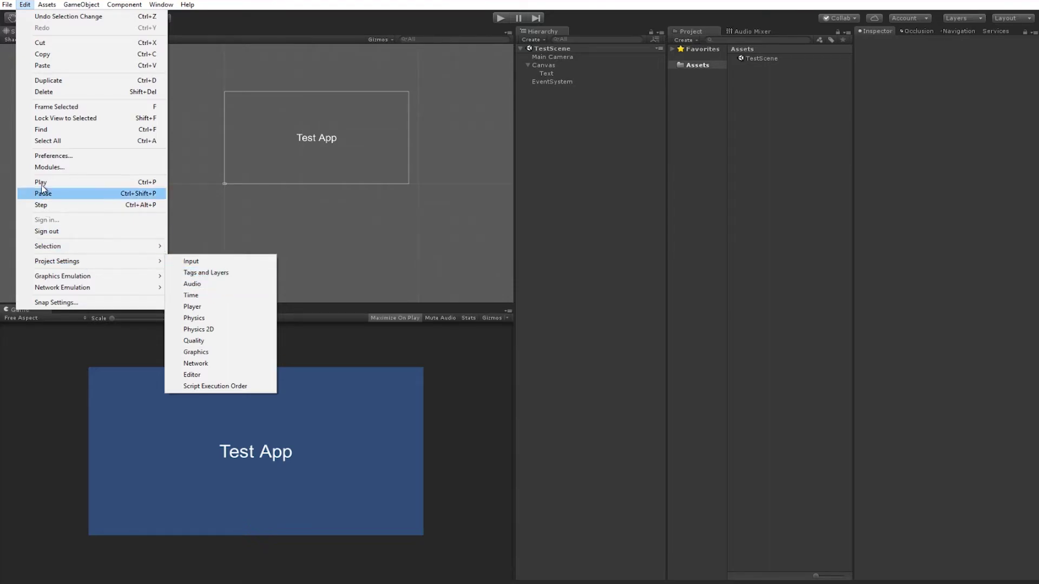
# In Player settings, expand Android Publishing Settings and tick Create a new keystore.
pyautogui.moveTo(95, 261)
pyautogui.click(227, 308)
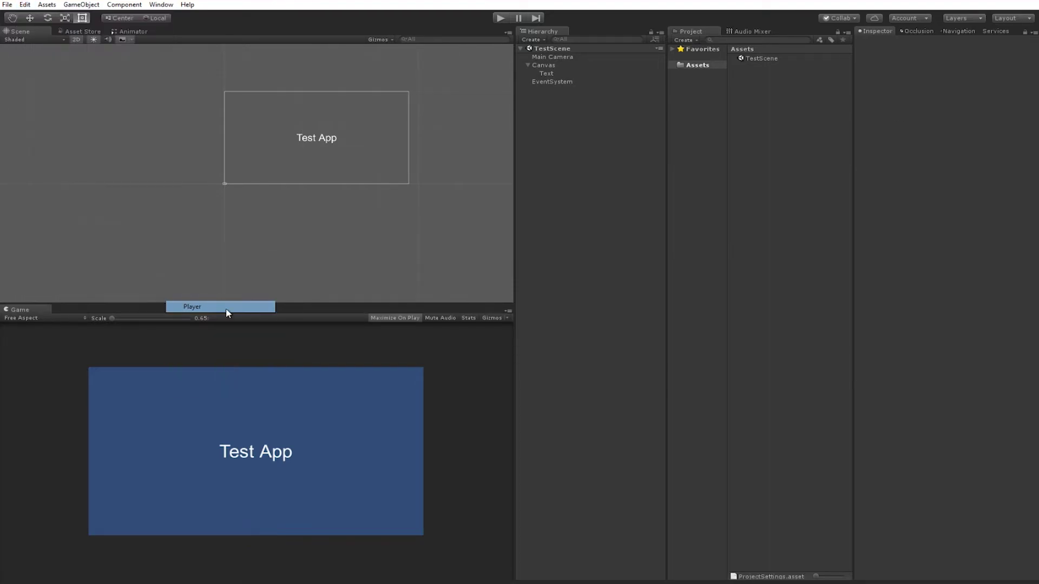
pyautogui.click(900, 371)
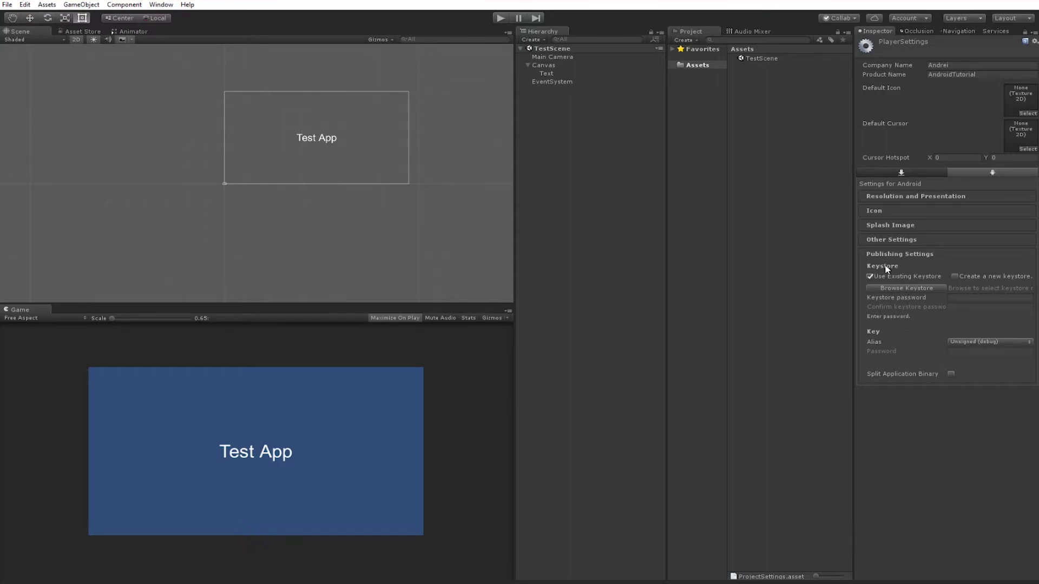
pyautogui.click(955, 277)
# Save the new keystore as testkey.keystore on the Desktop.
pyautogui.click(908, 288)
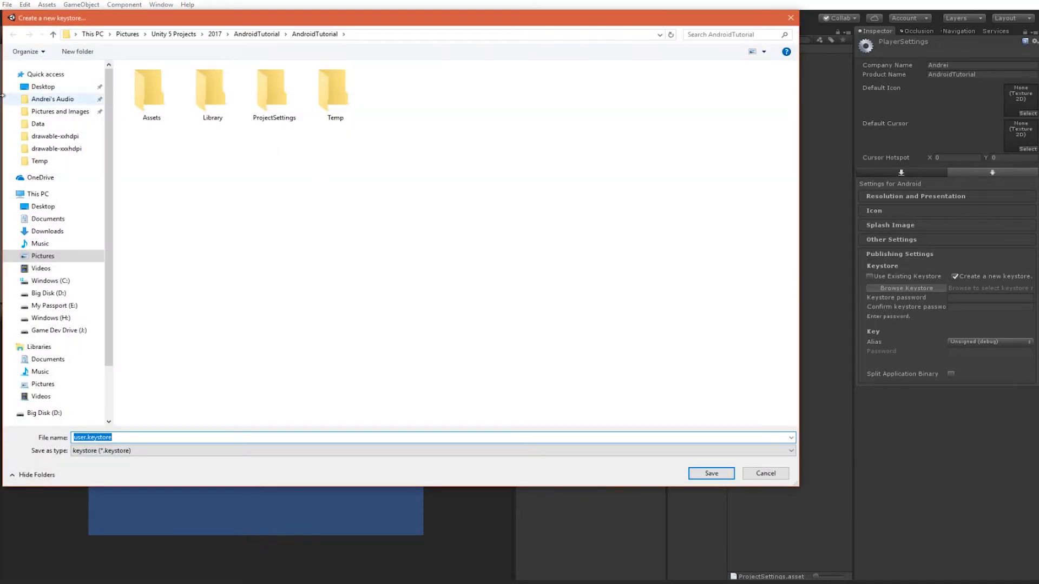
pyautogui.click(30, 90)
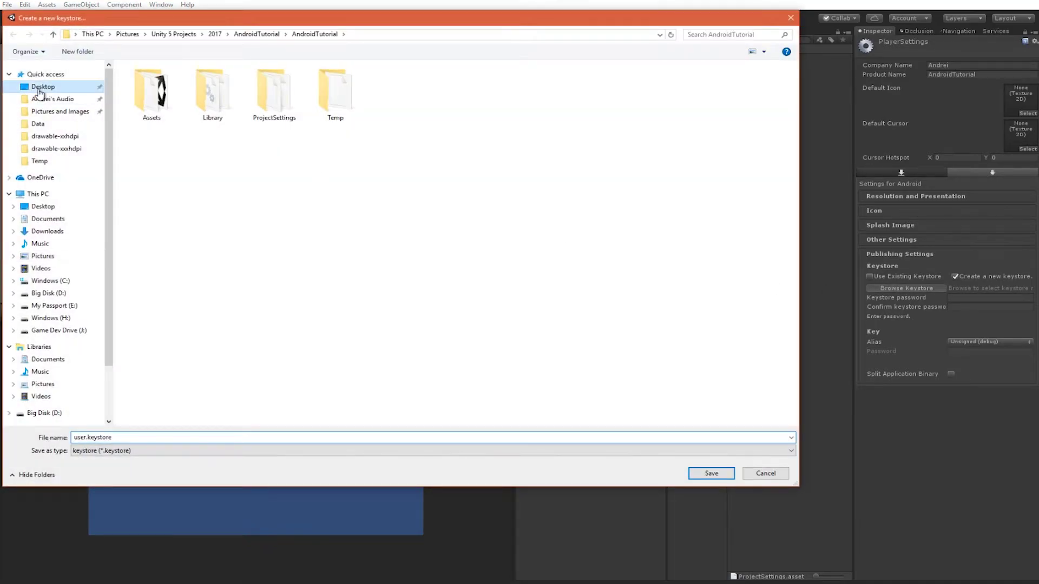
pyautogui.moveTo(362, 200); pyautogui.dragTo(182, 202)
pyautogui.click(212, 203)
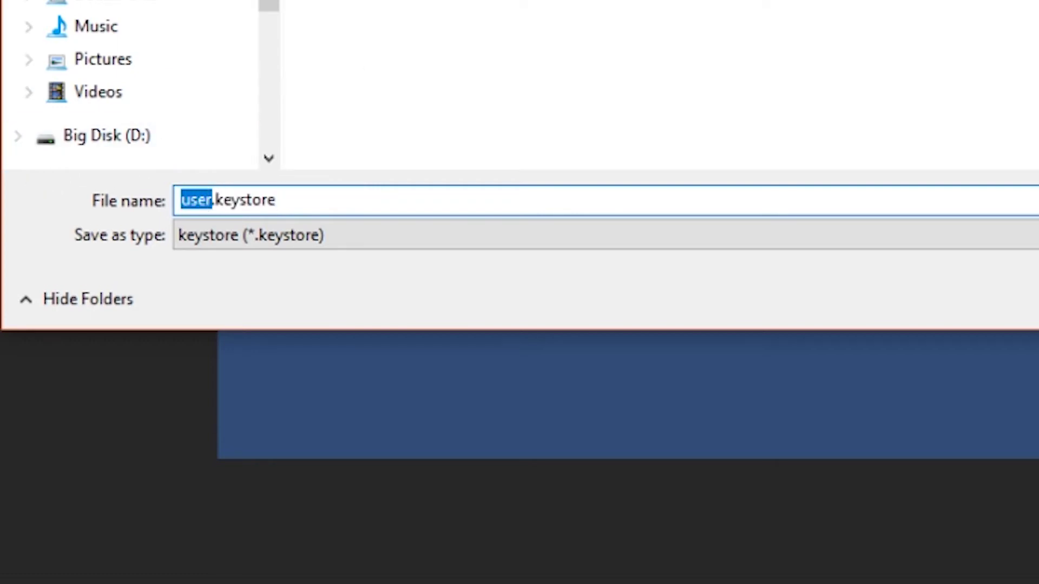
pyautogui.write('testkey')
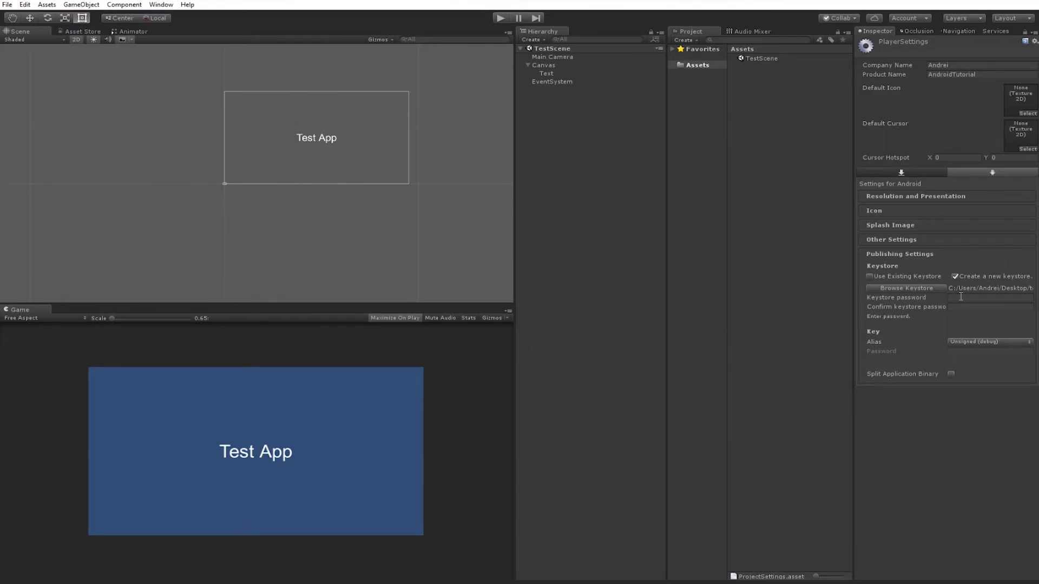
# Enter and confirm a six-character keystore password.
pyautogui.click(961, 297)
pyautogui.write('12345')
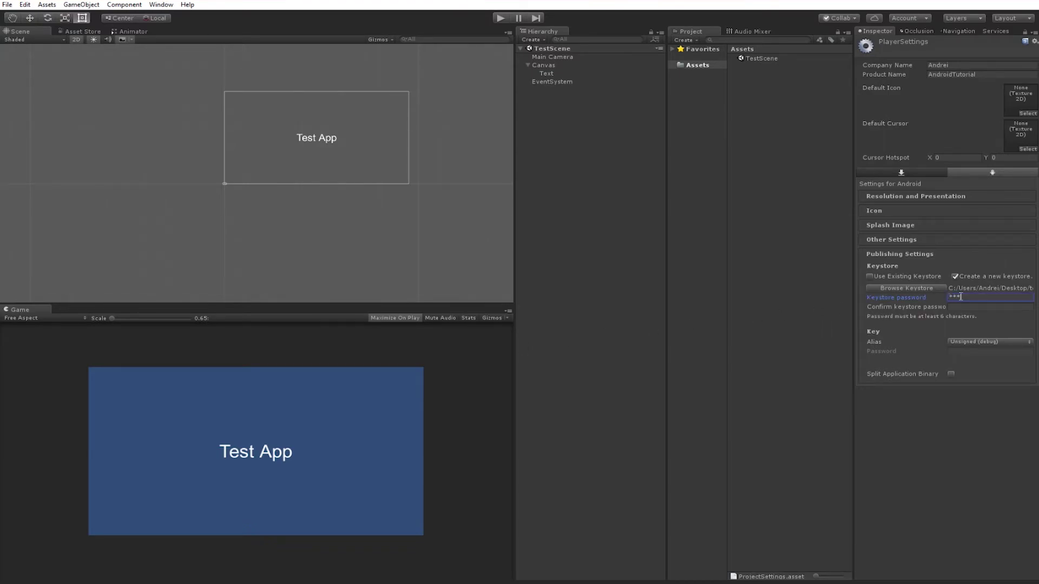
pyautogui.click(967, 307)
pyautogui.write('12345')
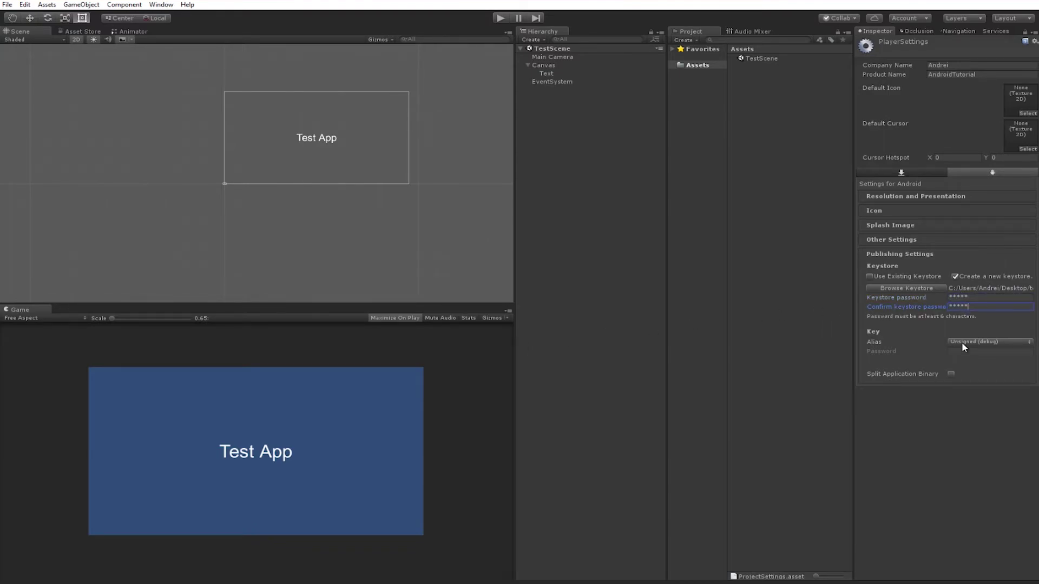
pyautogui.click(988, 298)
pyautogui.write('6')
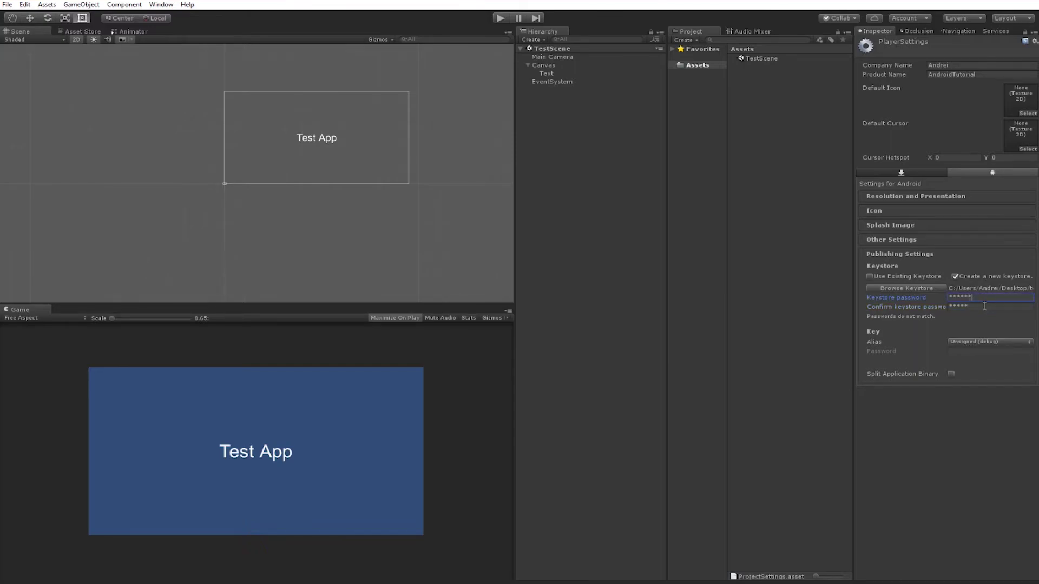
pyautogui.click(997, 307)
pyautogui.write('6')
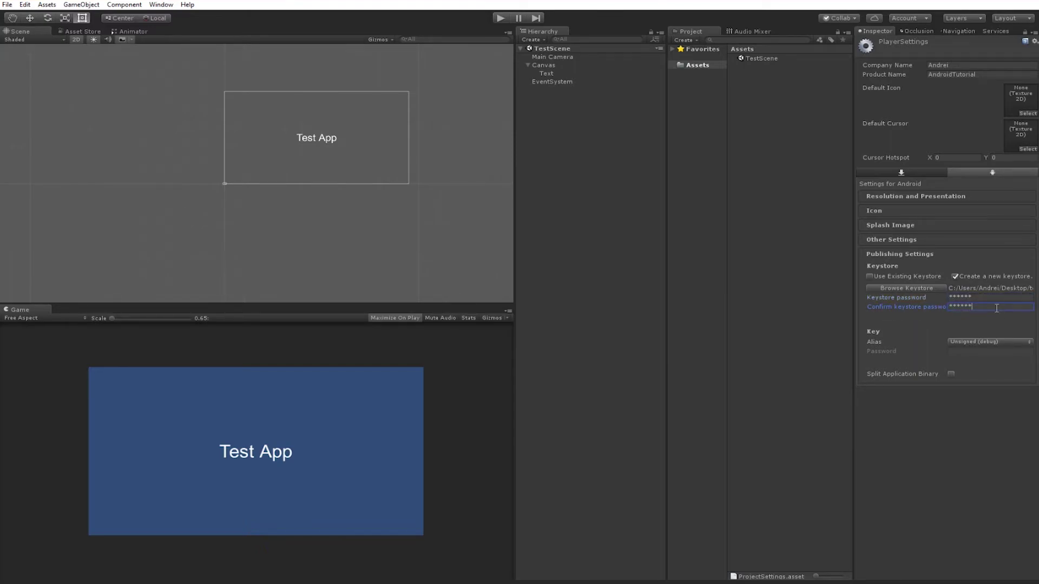
pyautogui.click(988, 343)
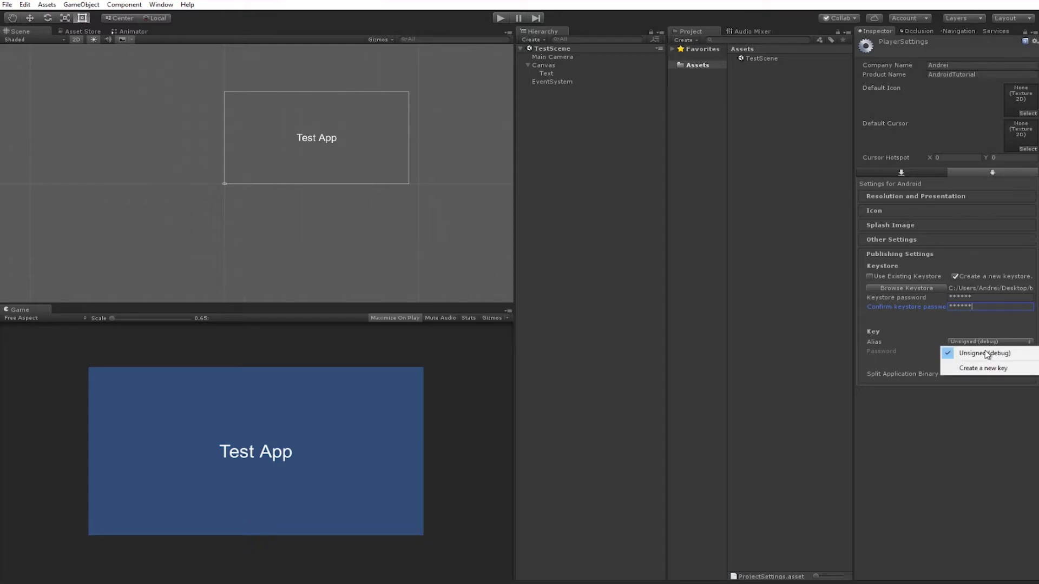
# Start a new key with alias testkey and enter and confirm its six-character password.
pyautogui.click(985, 369)
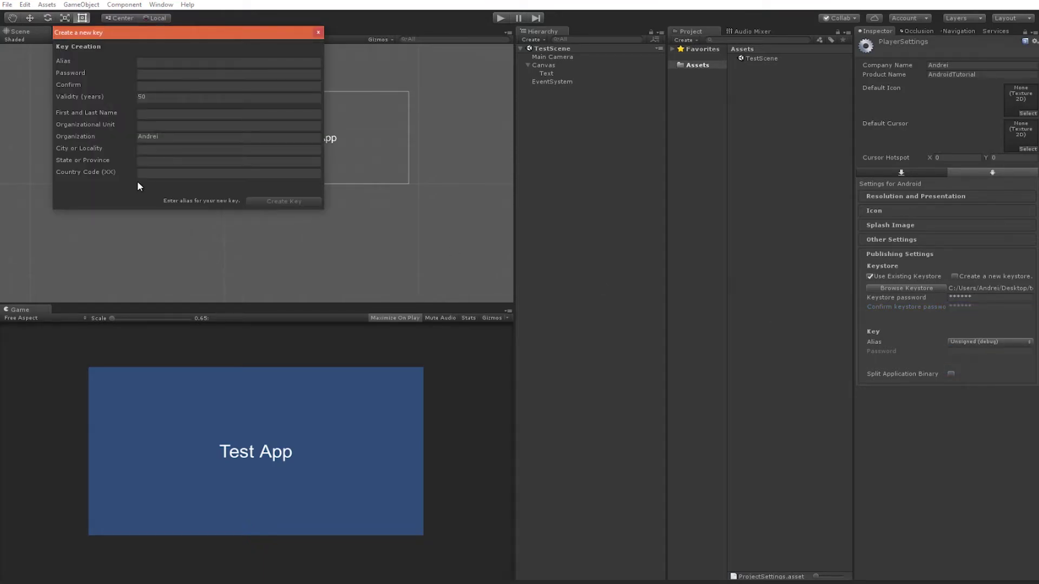
pyautogui.click(145, 60)
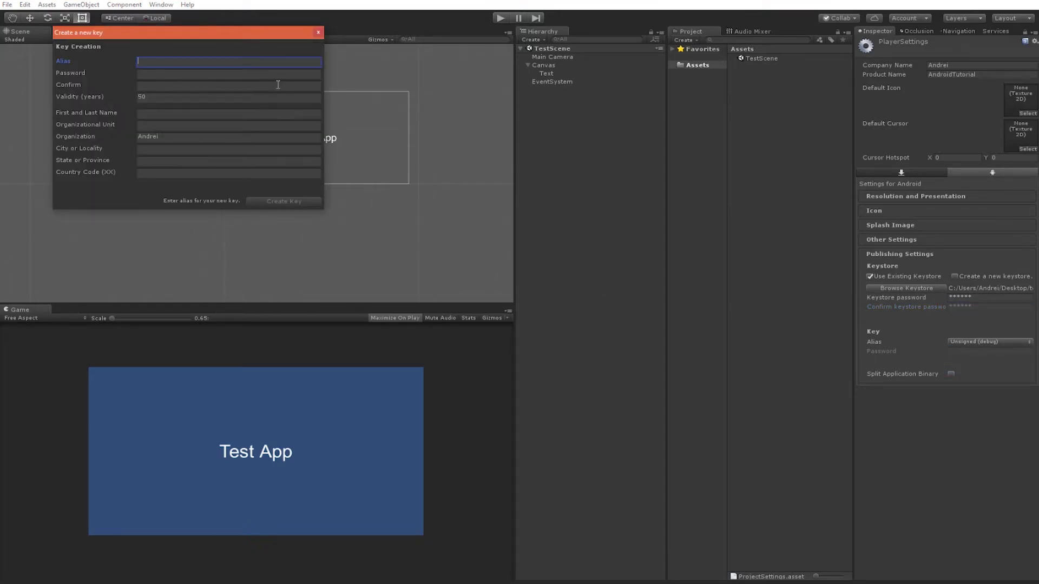
pyautogui.write('testkey')
pyautogui.press('Tab')
pyautogui.write('*******')
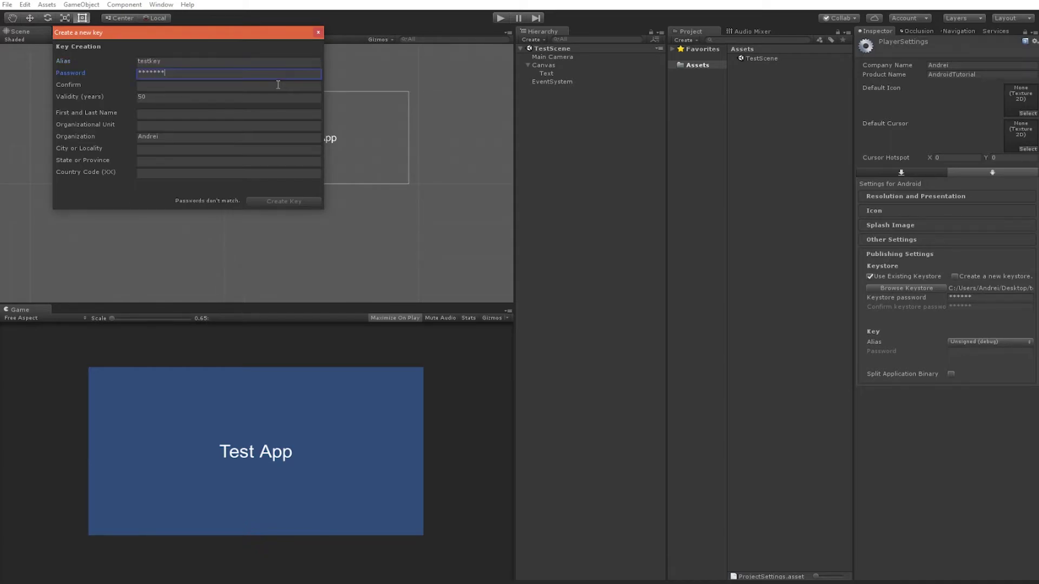
pyautogui.hotkey('ctrl', 'a')
pyautogui.write('******')
pyautogui.click(278, 85)
pyautogui.write('******')
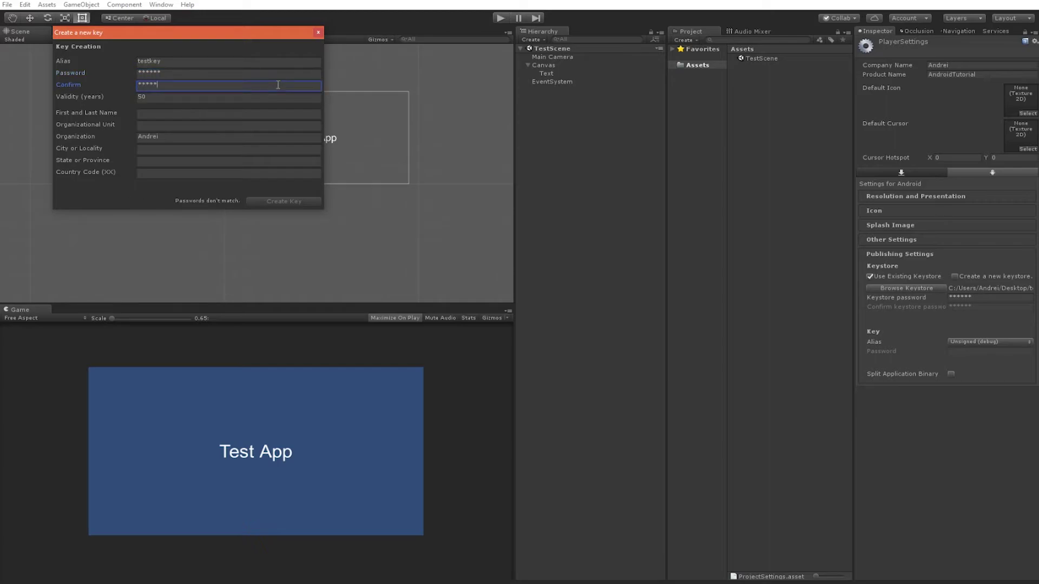
pyautogui.write('*')
pyautogui.hotkey('ctrl', 'a')
pyautogui.write('******')
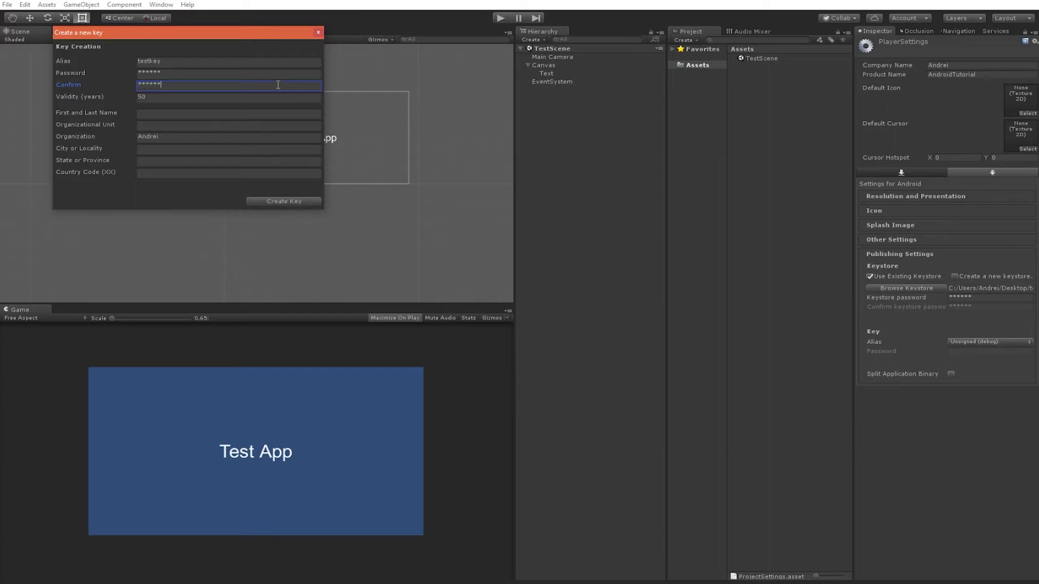
# Fill in the owner's full name, unit 'unit', city 'city', state MD, country US, and create the key.
pyautogui.click(150, 114)
pyautogui.write('And')
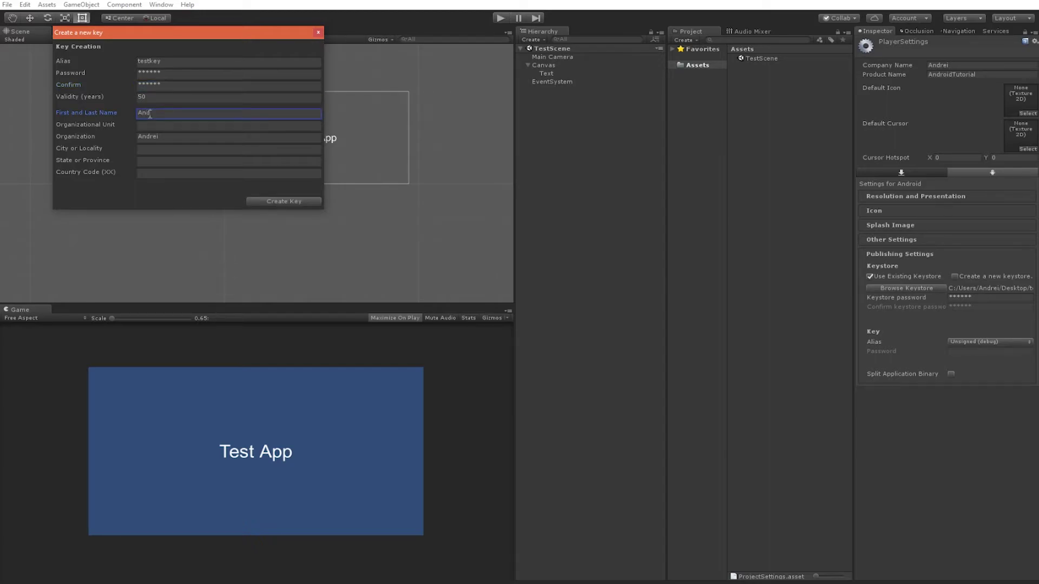
pyautogui.write('rei S')
pyautogui.click(162, 124)
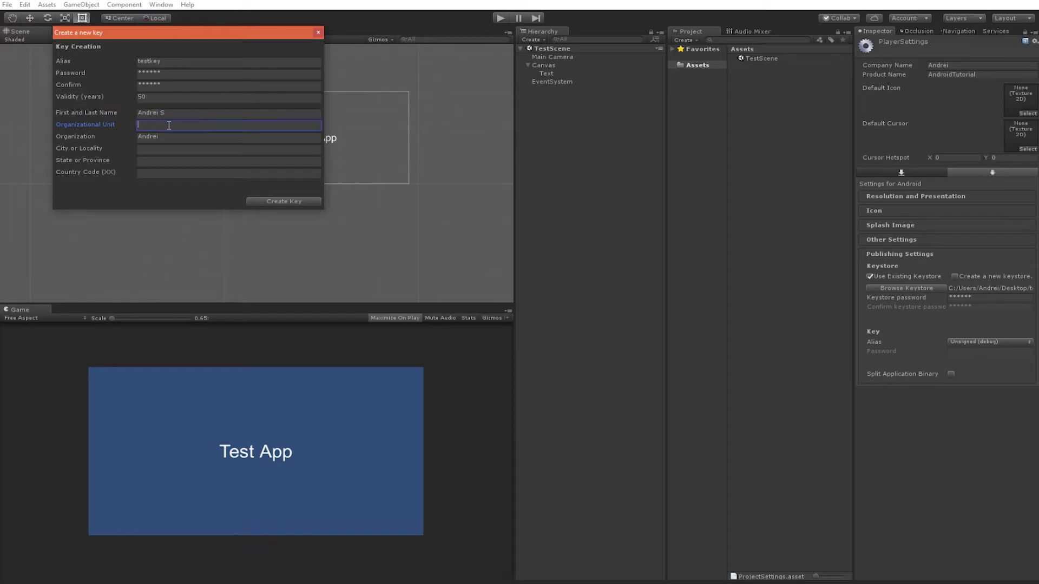
pyautogui.write('unit')
pyautogui.click(177, 154)
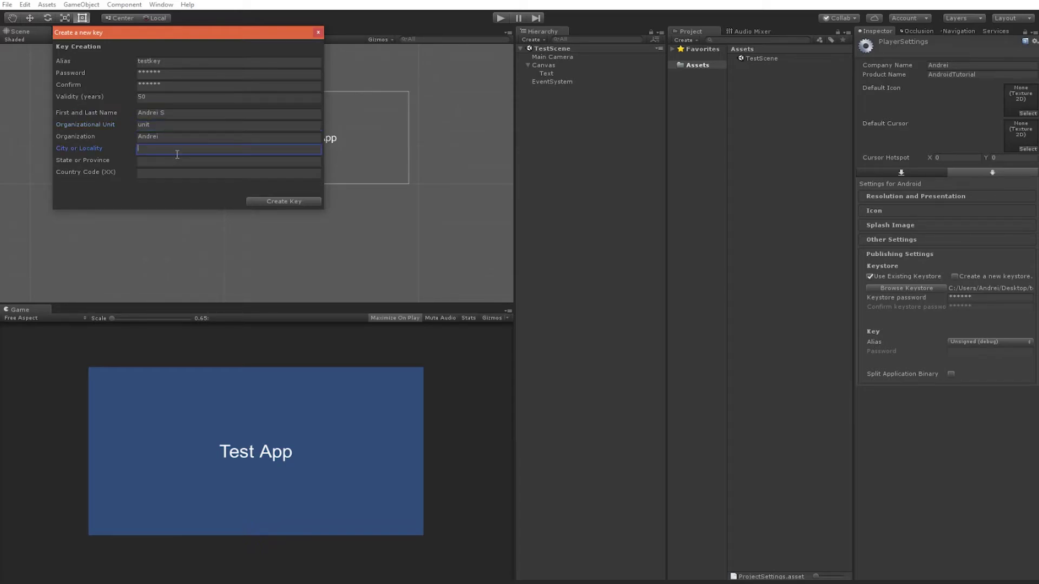
pyautogui.write('city')
pyautogui.press('Tab')
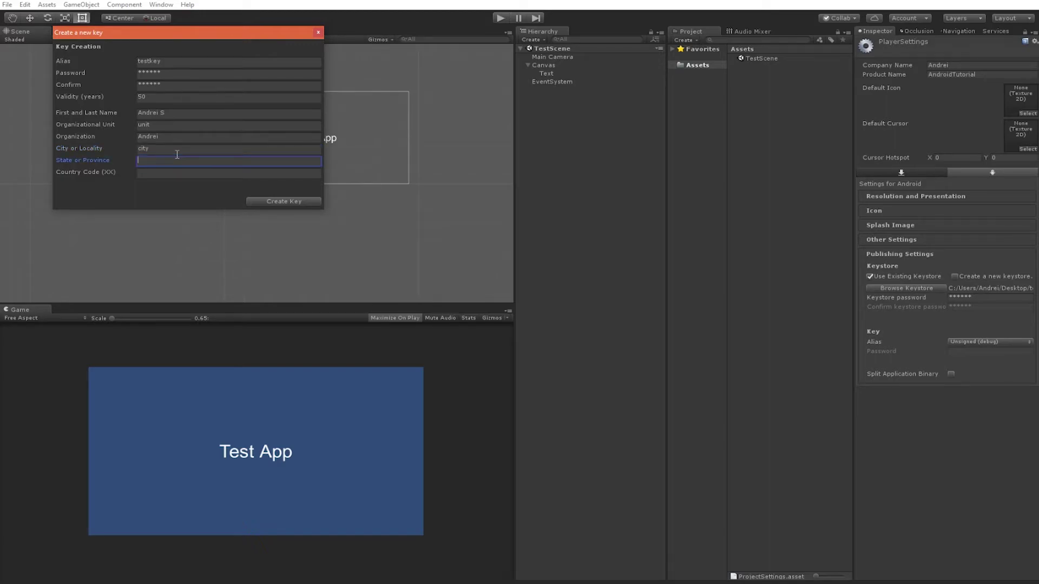
pyautogui.write('MD')
pyautogui.press('Tab')
pyautogui.write('US')
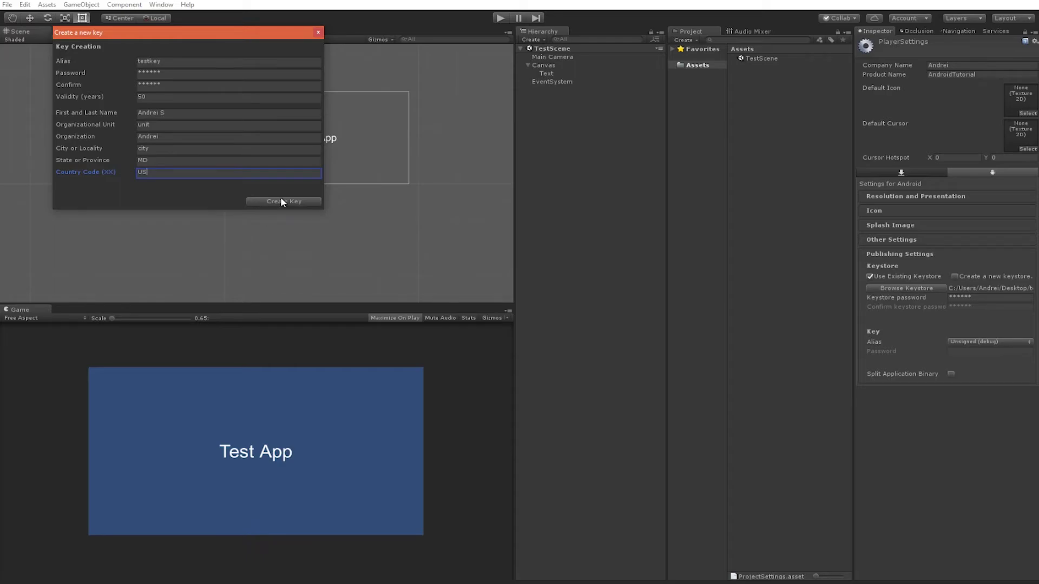
pyautogui.click(281, 202)
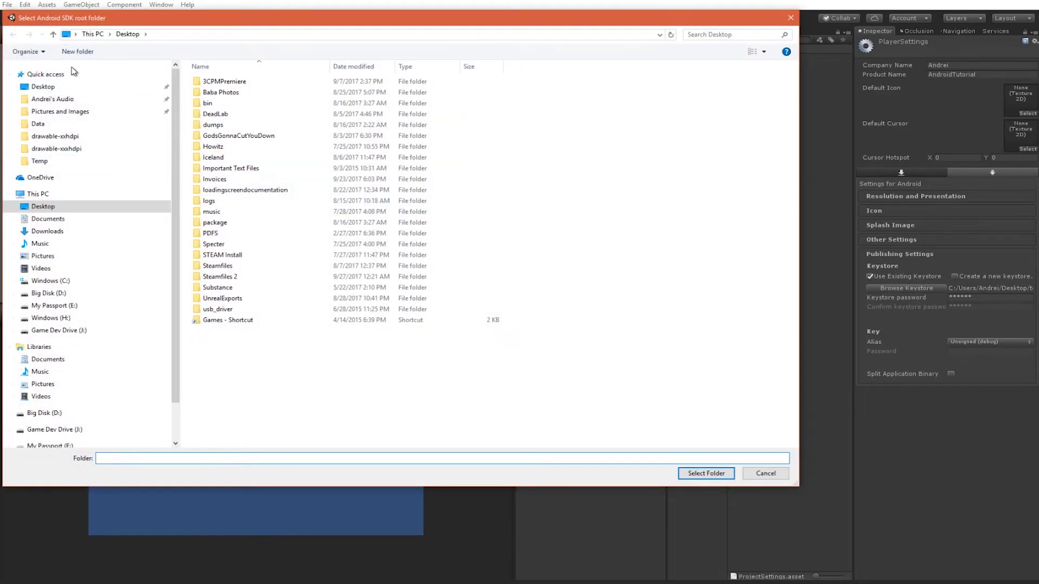
# Choose AppData\Local\Android\sdk as the Android SDK root folder.
pyautogui.click(161, 34)
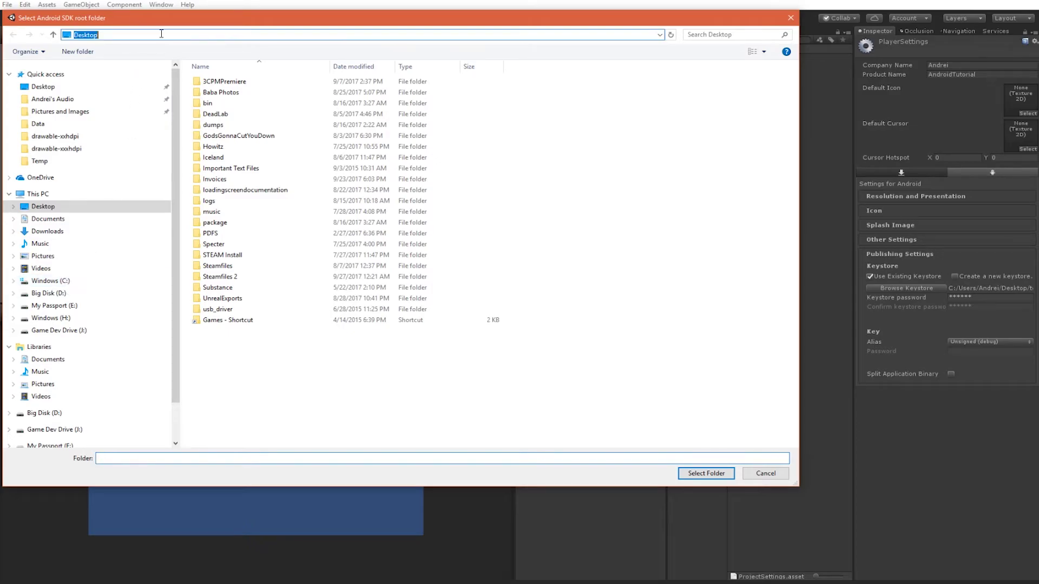
pyautogui.write('%appdata%')
pyautogui.press('Return')
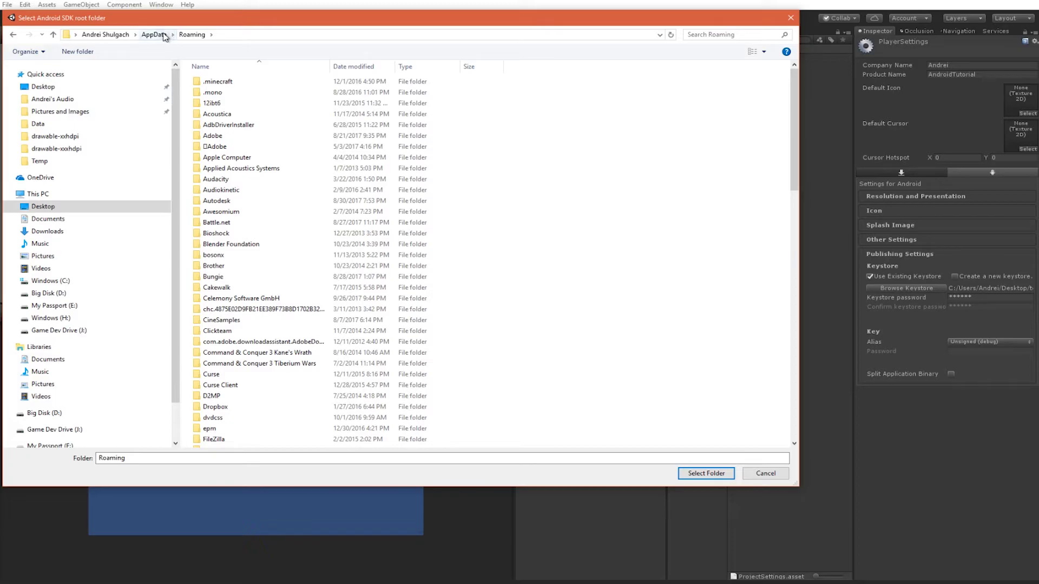
pyautogui.click(160, 35)
pyautogui.doubleClick(238, 82)
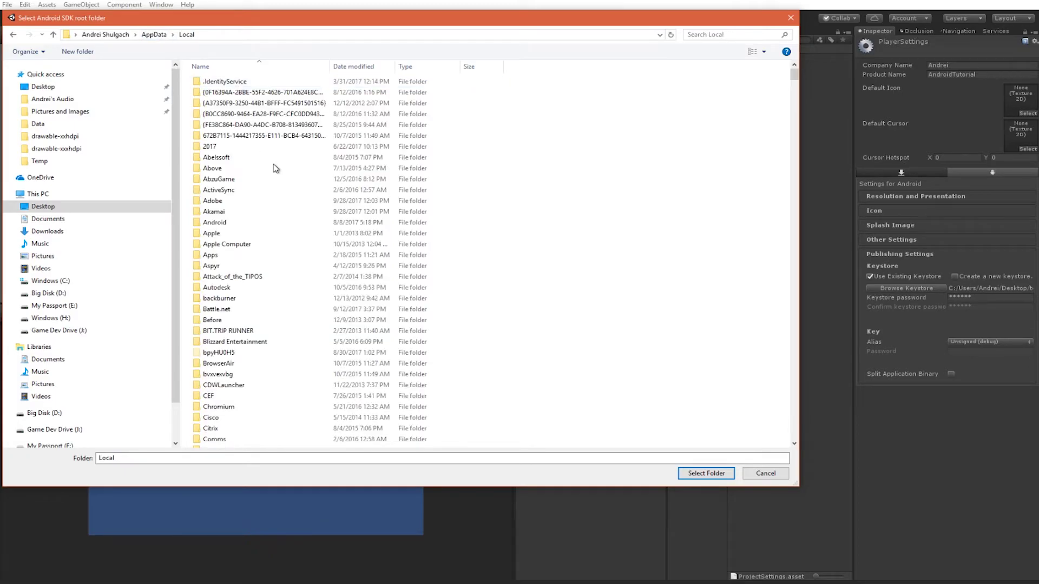
pyautogui.scroll(3, 331, 209)
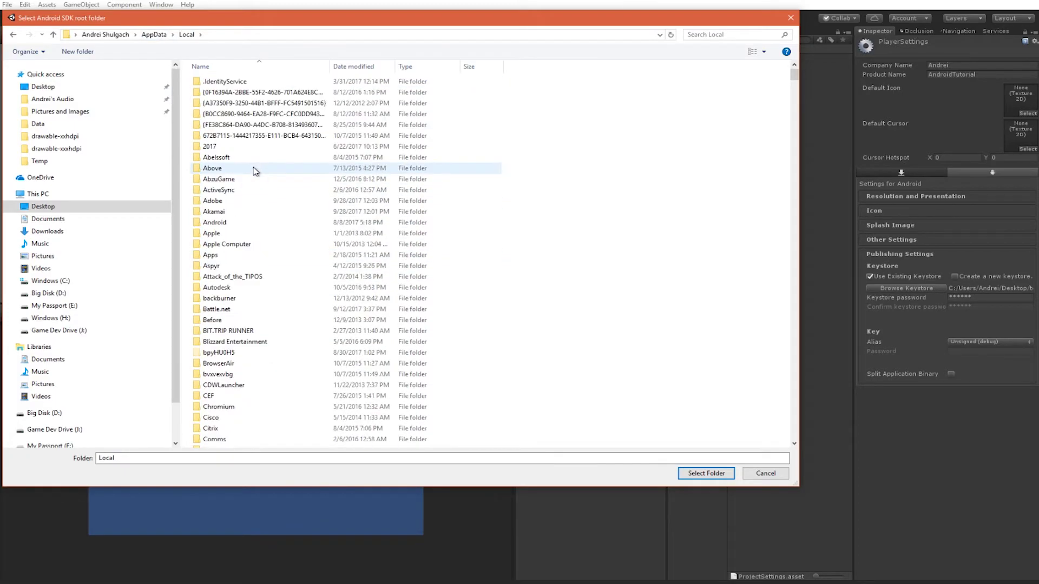
pyautogui.doubleClick(240, 224)
pyautogui.click(238, 82)
pyautogui.click(709, 474)
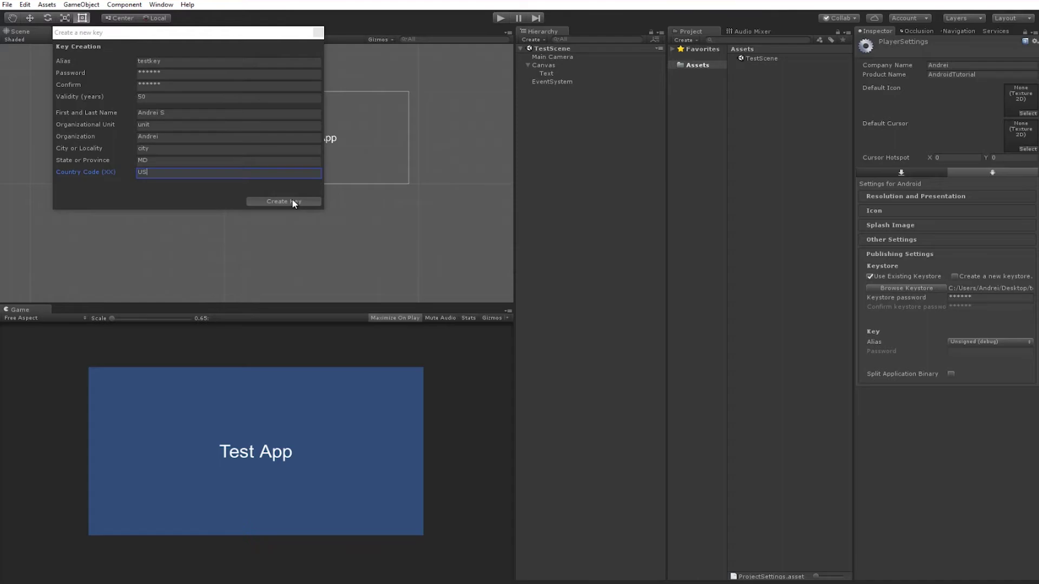
# Generate the key, pick testkey as the signing alias and enter its password.
pyautogui.click(294, 203)
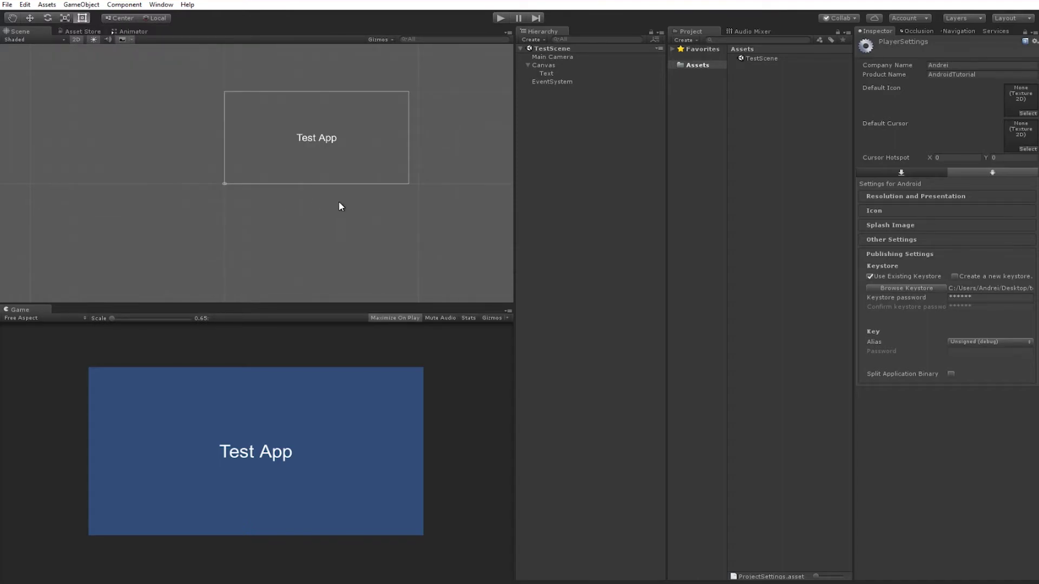
pyautogui.click(979, 342)
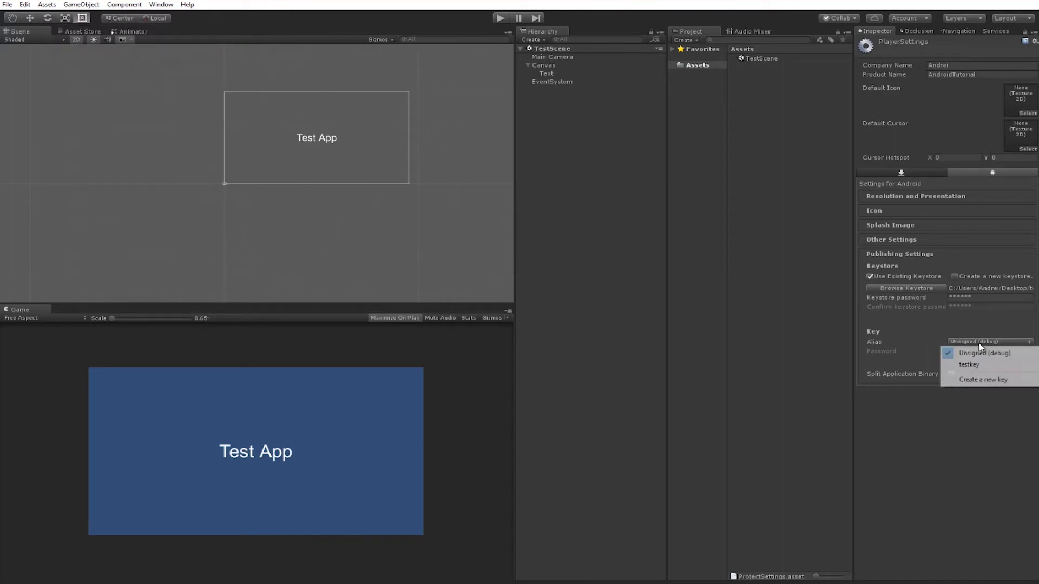
pyautogui.click(973, 360)
pyautogui.click(970, 353)
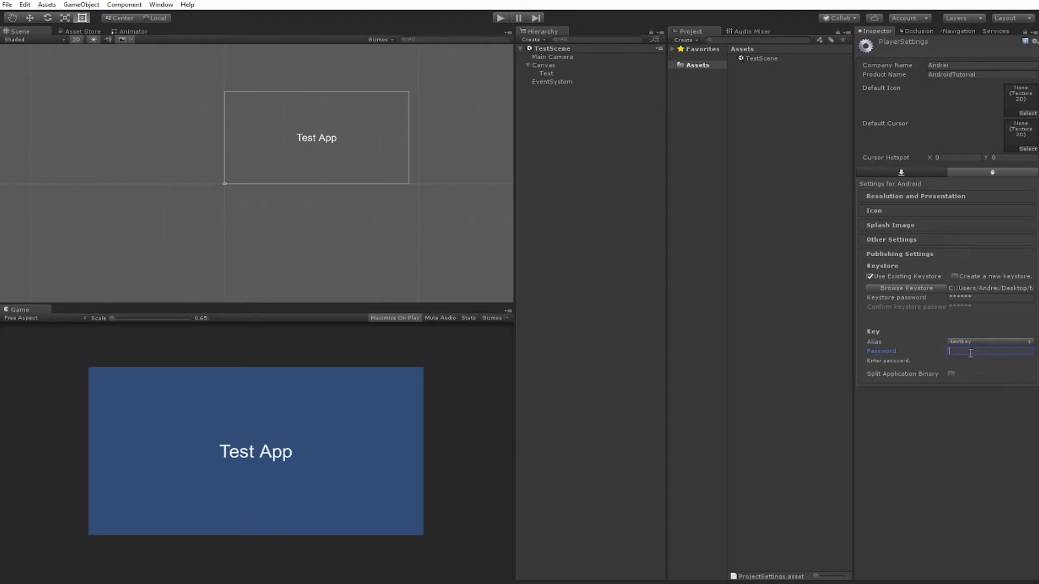
pyautogui.write('******')
pyautogui.press('Return')
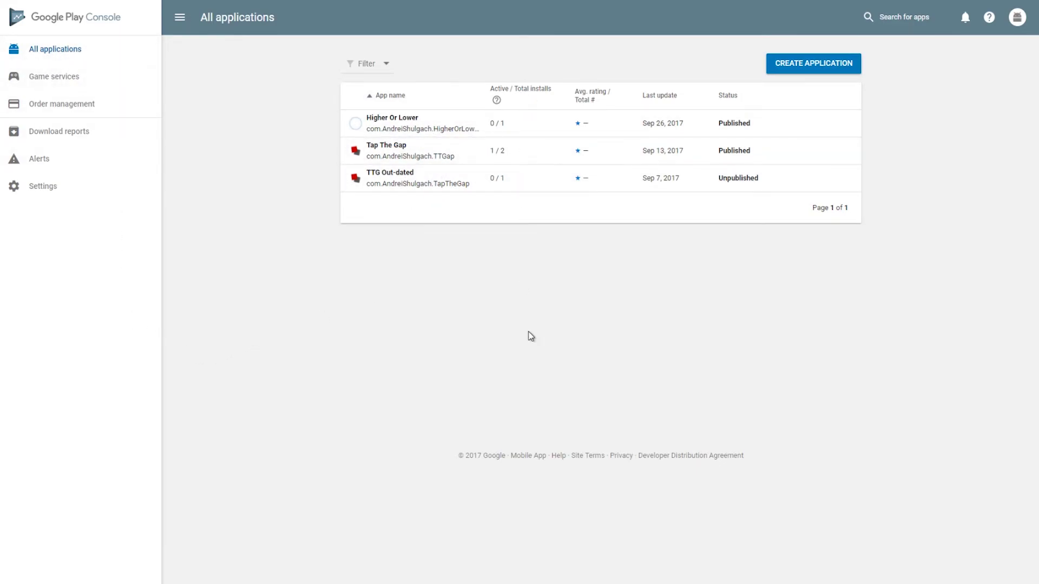
# Create a new Play Console application titled TestApp.
pyautogui.click(813, 69)
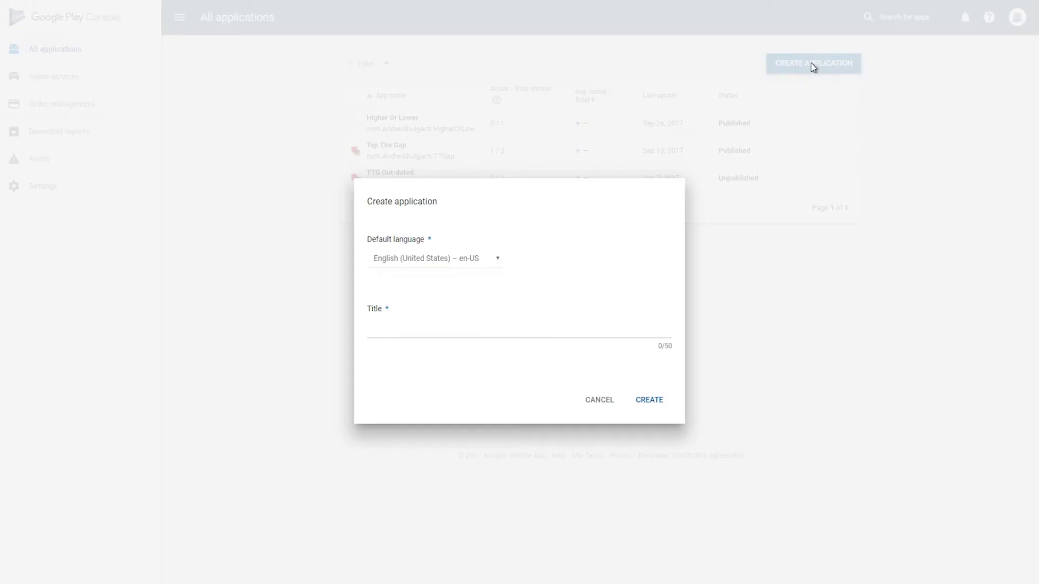
pyautogui.click(411, 327)
pyautogui.write('TestApp')
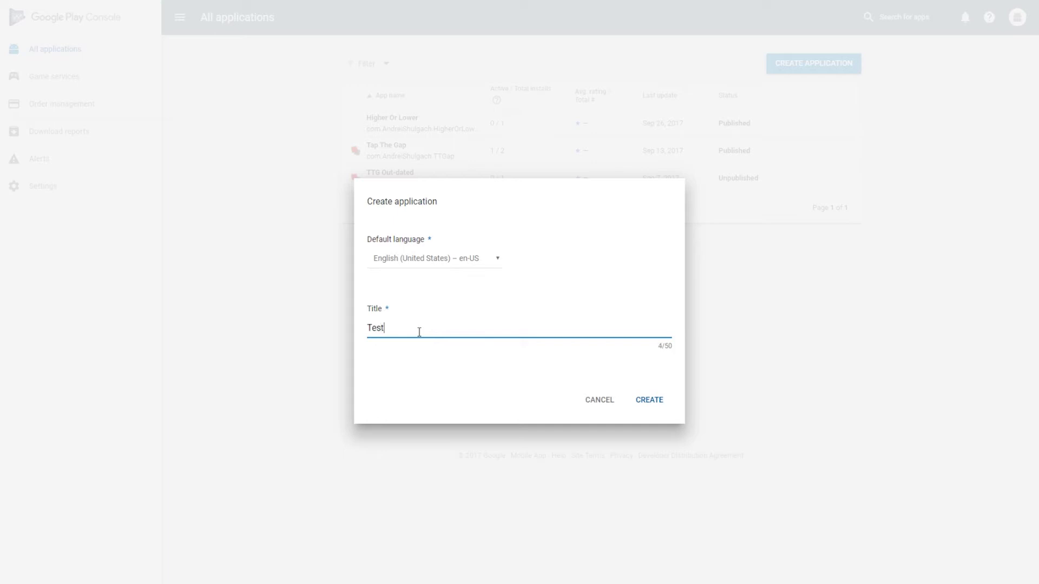
pyautogui.click(645, 400)
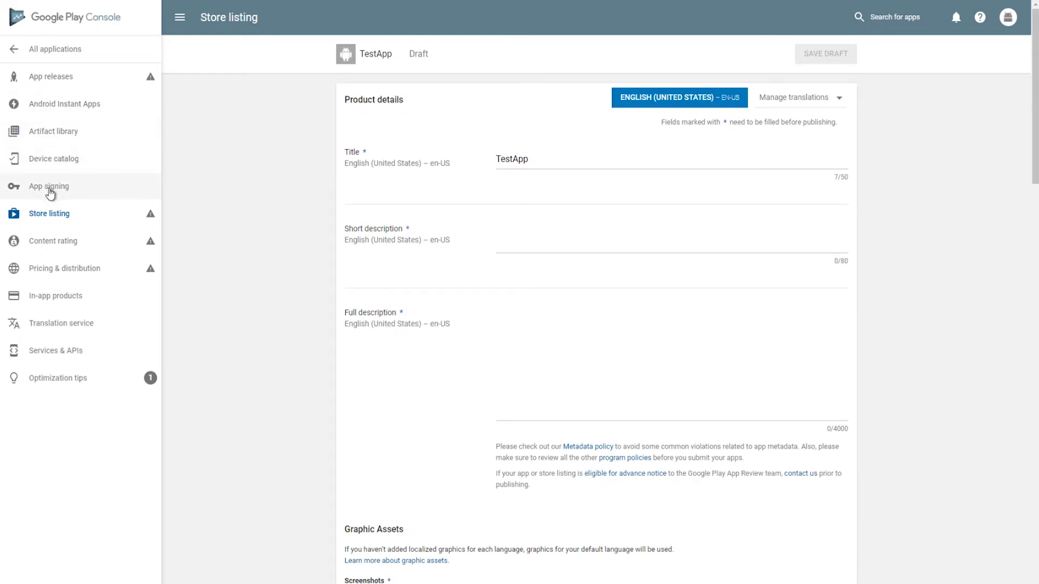
# From App signing, go to App releases and create a production release enrolled in App Signing.
pyautogui.click(81, 192)
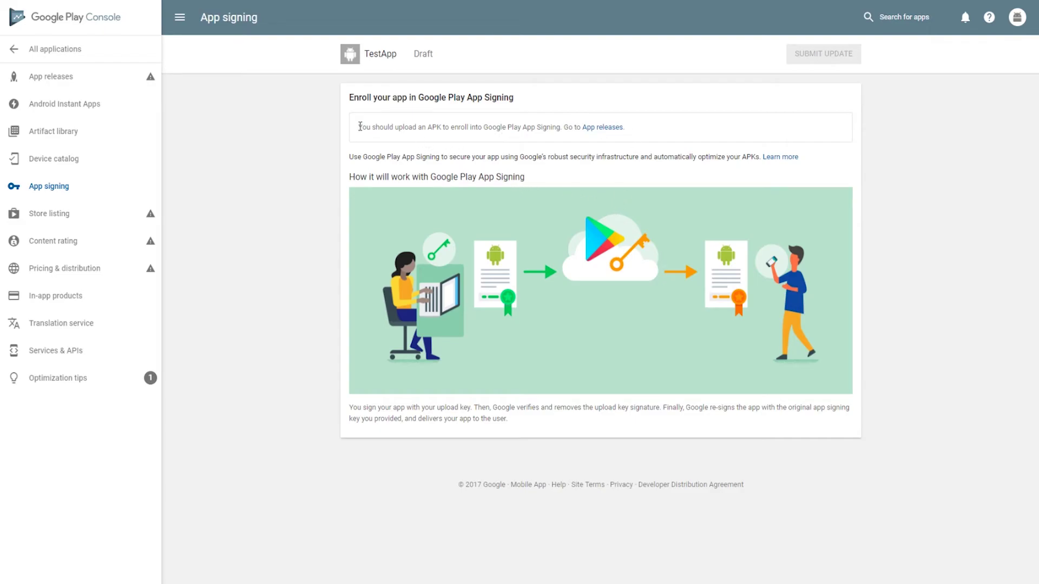
pyautogui.moveTo(358, 128); pyautogui.dragTo(558, 128)
pyautogui.click(594, 130)
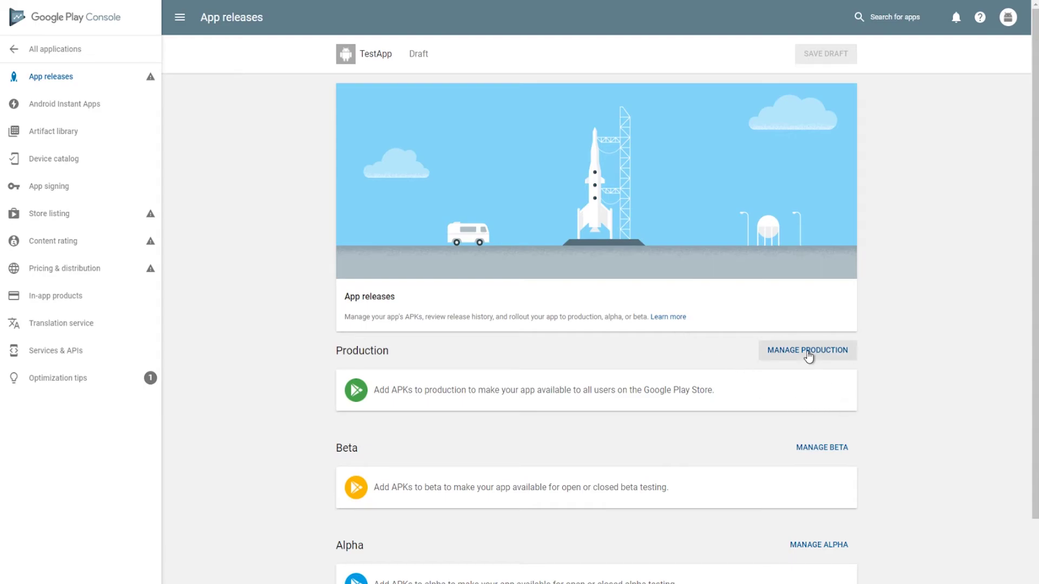
pyautogui.click(808, 355)
pyautogui.click(387, 389)
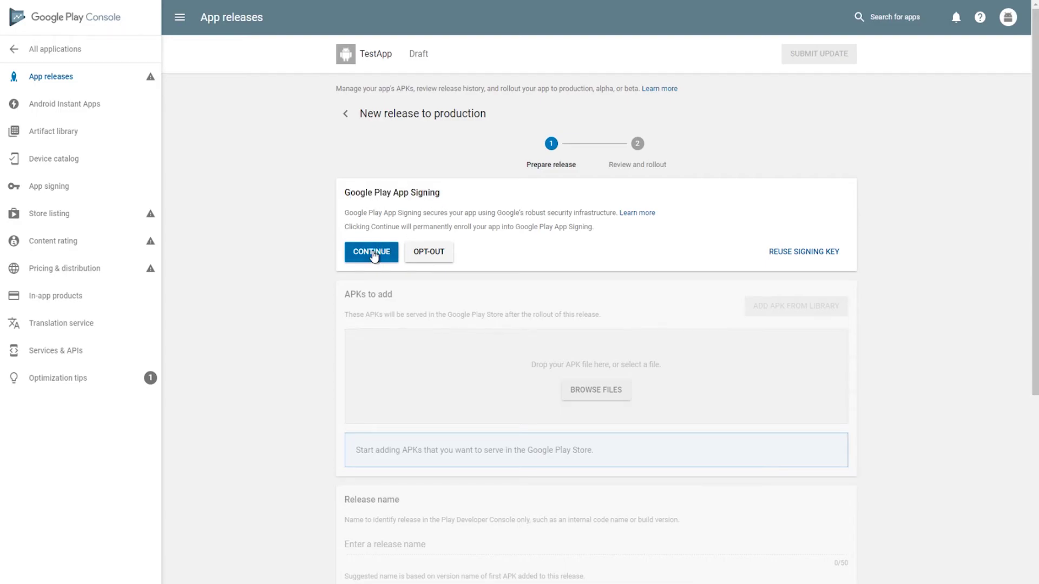
pyautogui.click(374, 253)
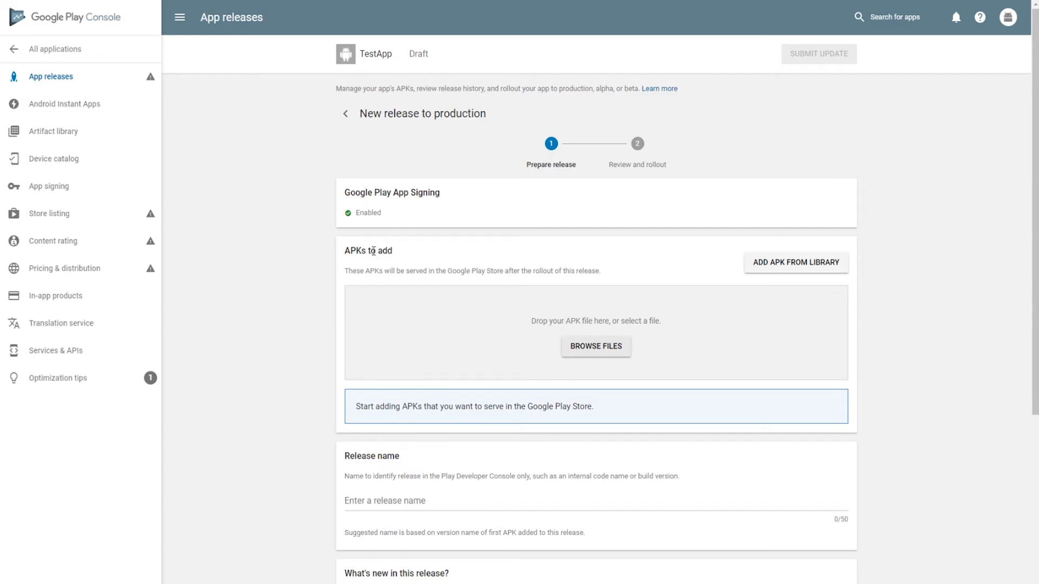
pyautogui.moveTo(391, 217); pyautogui.dragTo(344, 191)
pyautogui.click(357, 198)
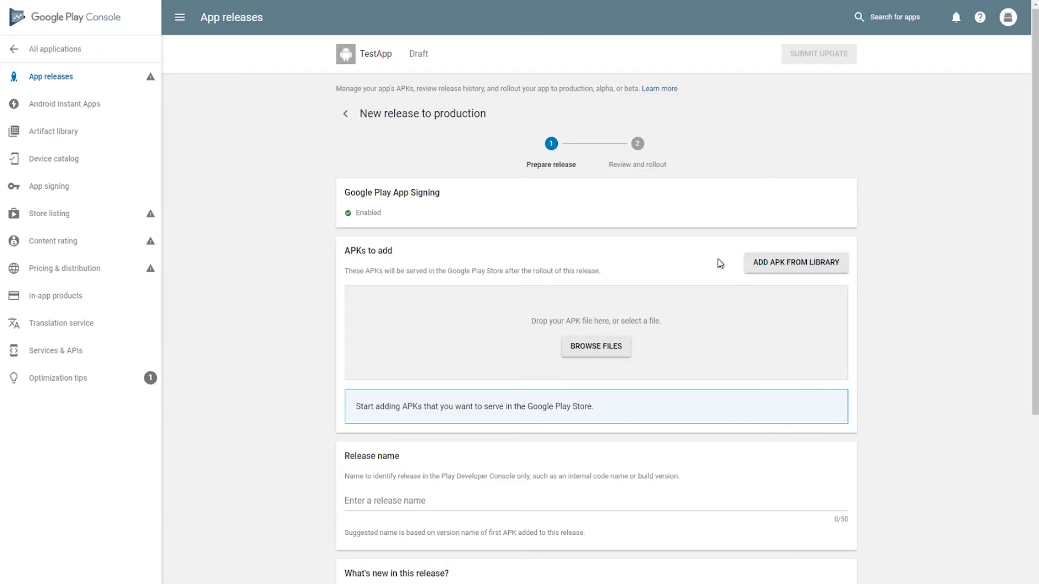
pyautogui.moveTo(721, 264); pyautogui.dragTo(830, 261)
pyautogui.click(825, 268)
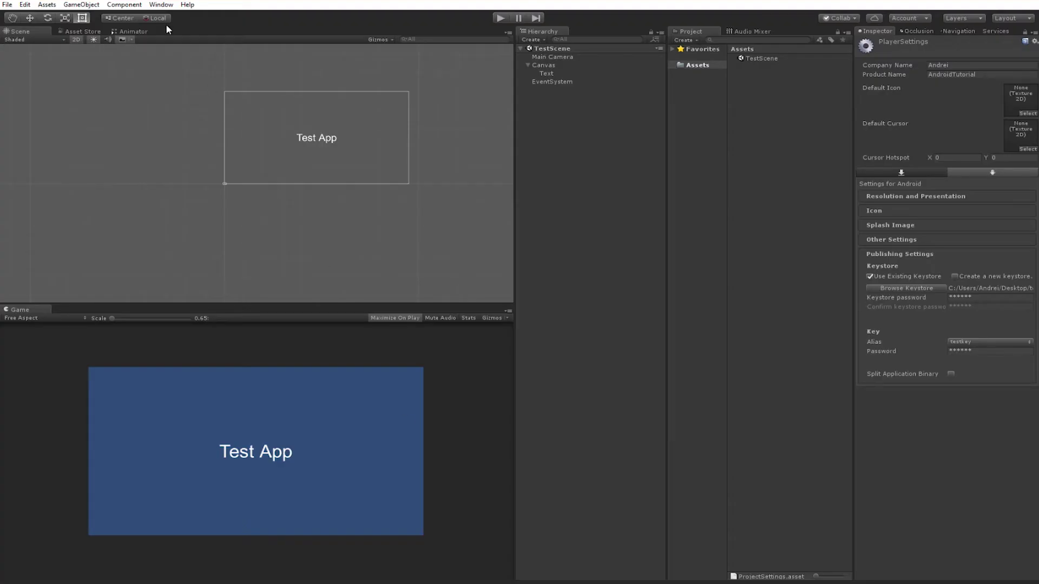
# Build the Android project from Build Settings as testapk on the Desktop.
pyautogui.click(2, 5)
pyautogui.click(43, 105)
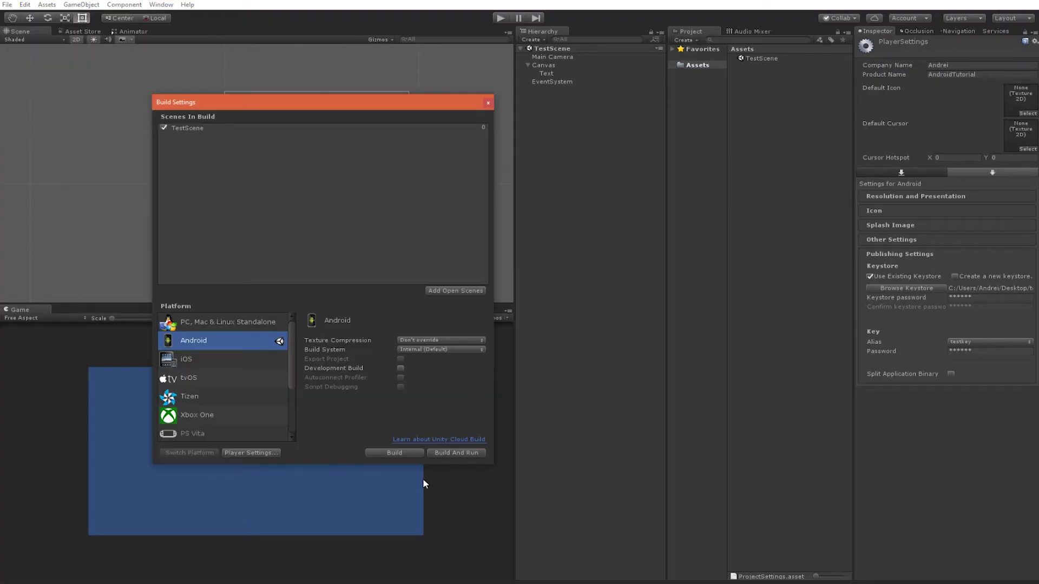
pyautogui.click(395, 453)
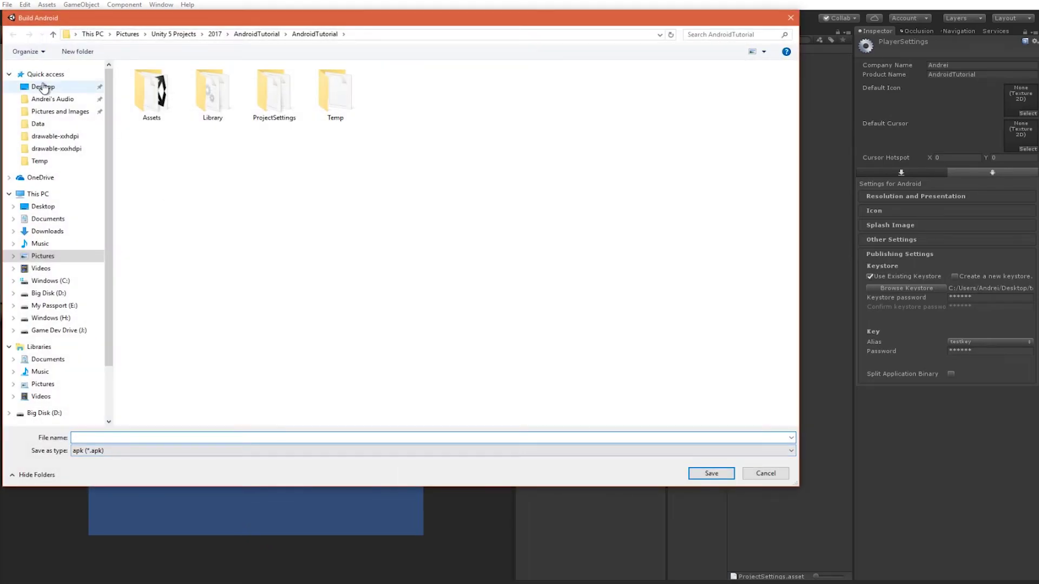
pyautogui.click(43, 87)
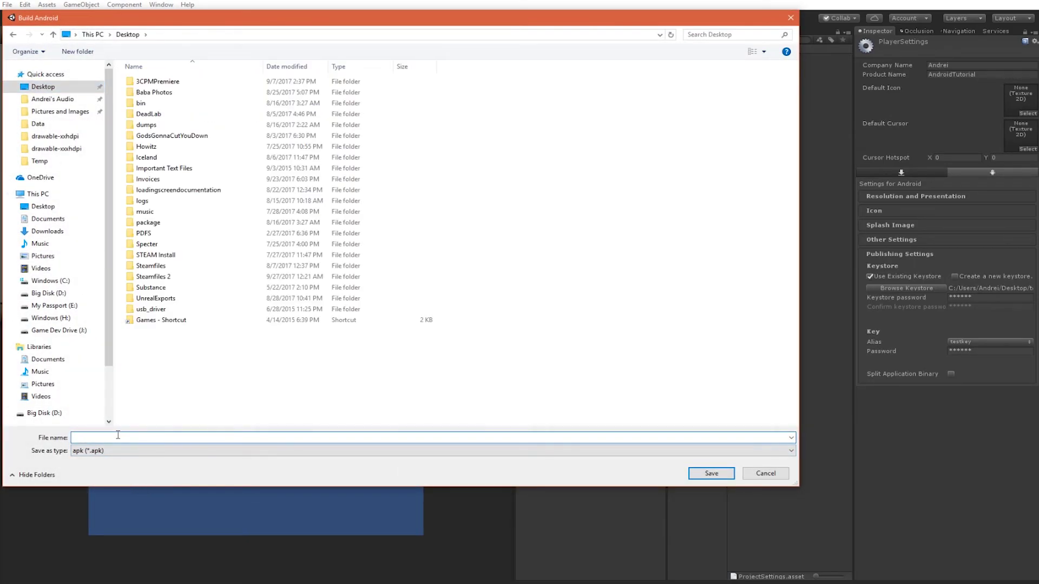
pyautogui.write('testapk')
pyautogui.press('Return')
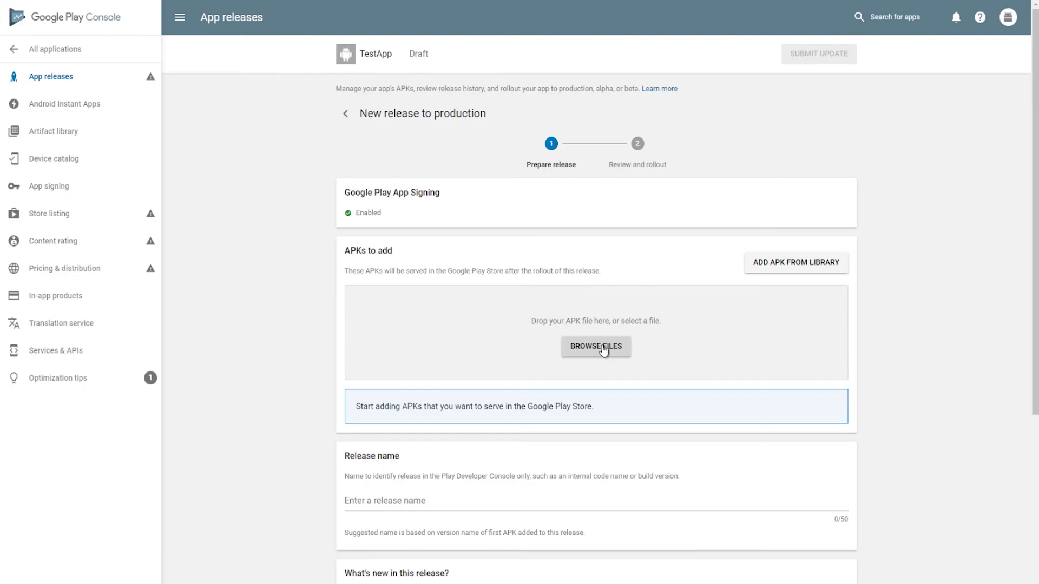
# Upload testapk.apk from the Desktop to the production release as version code 1, release name 1.0.
pyautogui.click(603, 351)
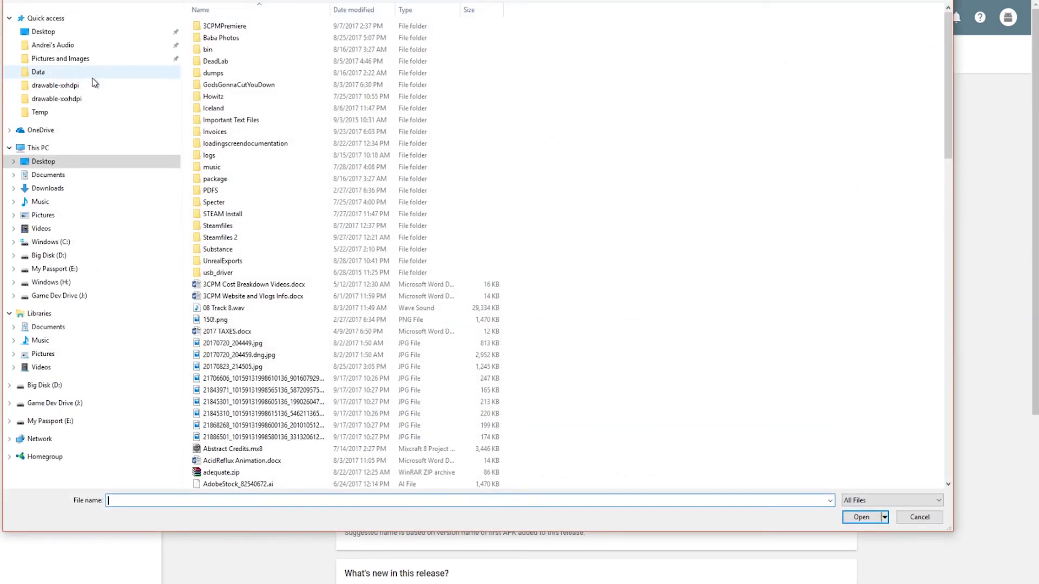
pyautogui.click(57, 38)
pyautogui.scroll(-20, 691, 337)
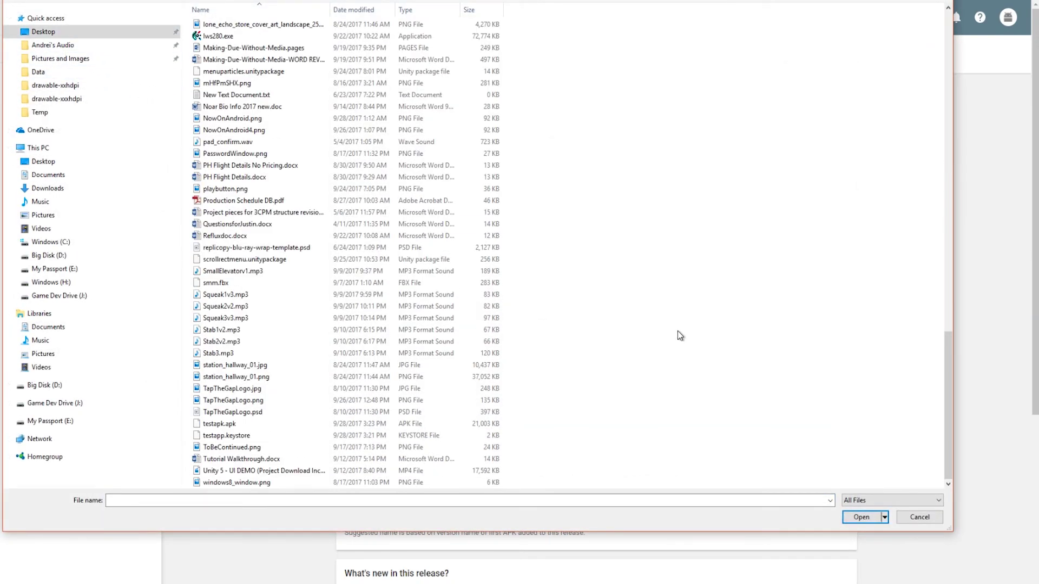
pyautogui.doubleClick(236, 426)
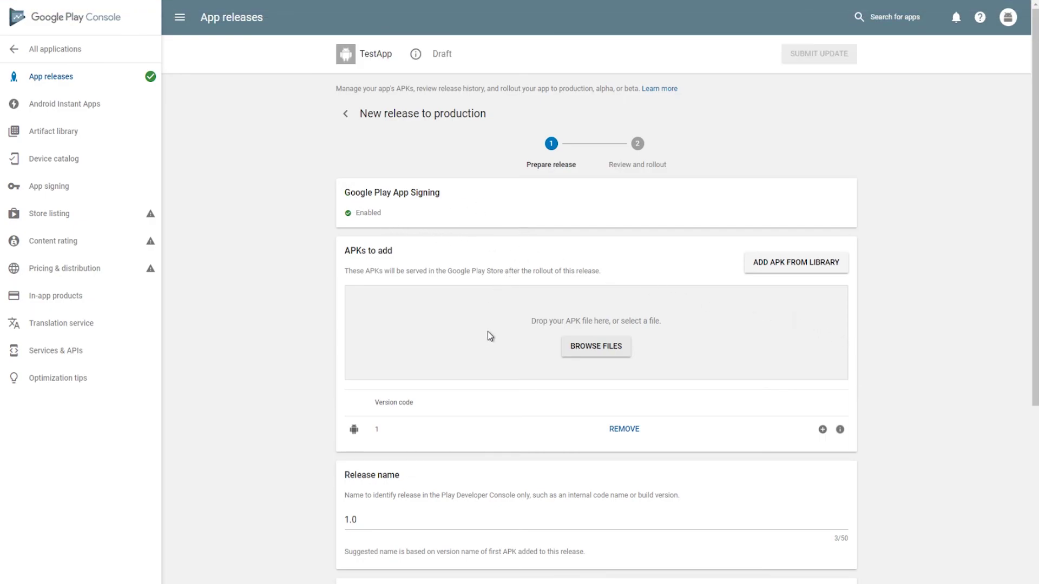
# Return to the App releases overview showing the production draft.
pyautogui.scroll(-5, 255, 407)
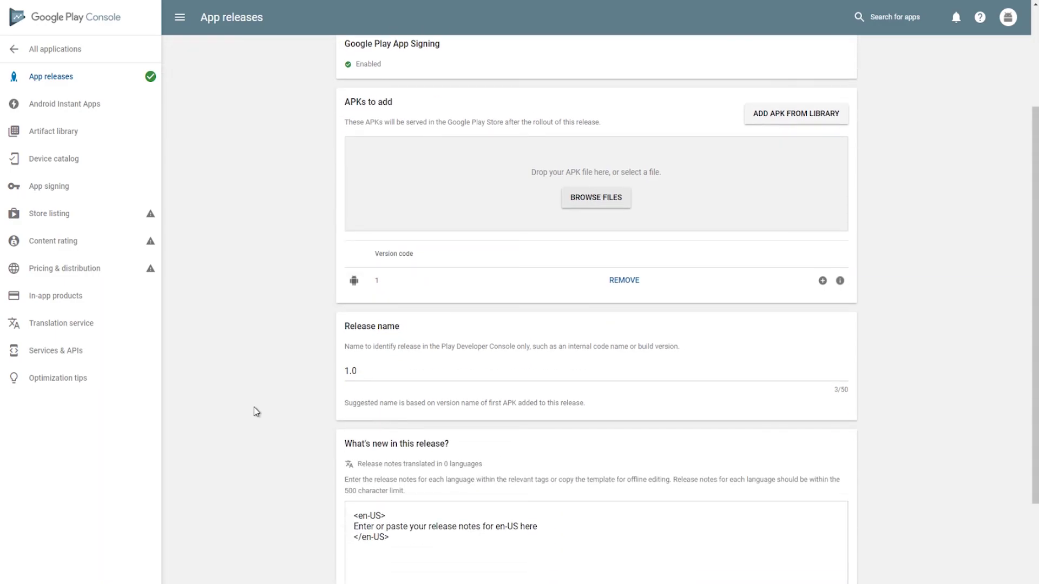
pyautogui.scroll(5, 244, 330)
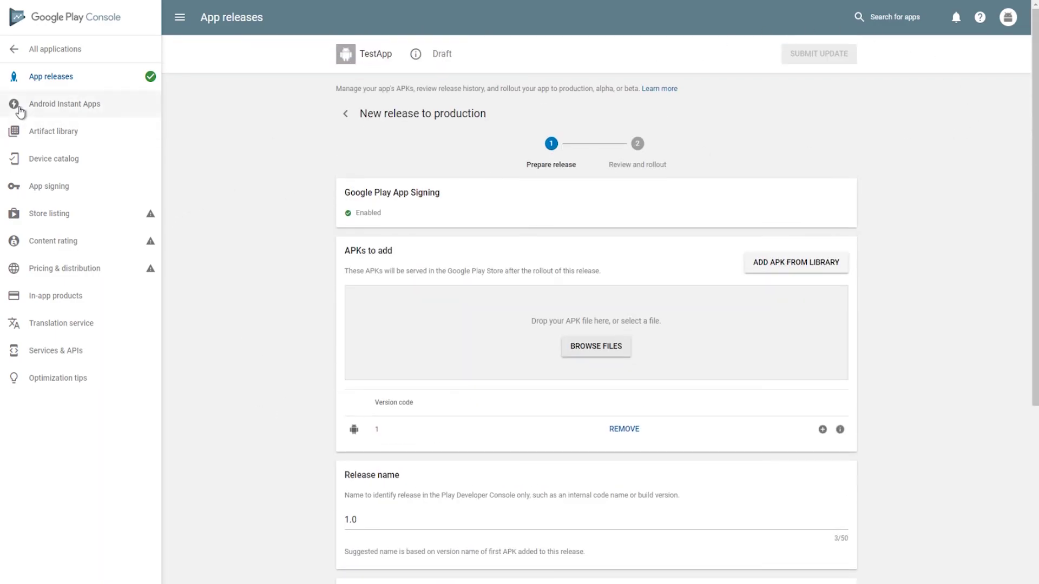
pyautogui.click(48, 84)
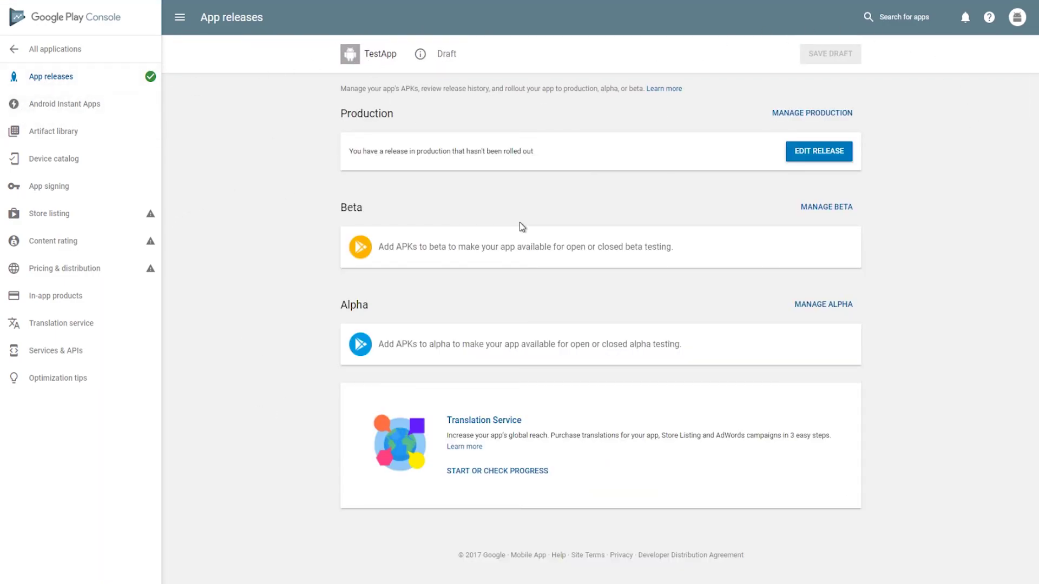
# Open TestApp's Store listing page and scroll through it.
pyautogui.click(88, 215)
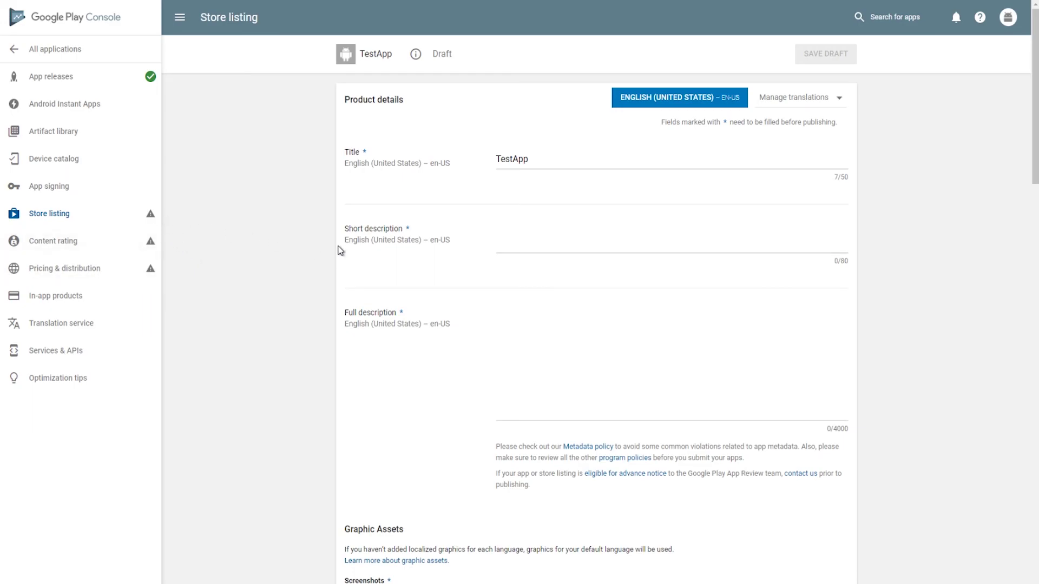
pyautogui.scroll(-4, 287, 255)
pyautogui.scroll(-4, 291, 259)
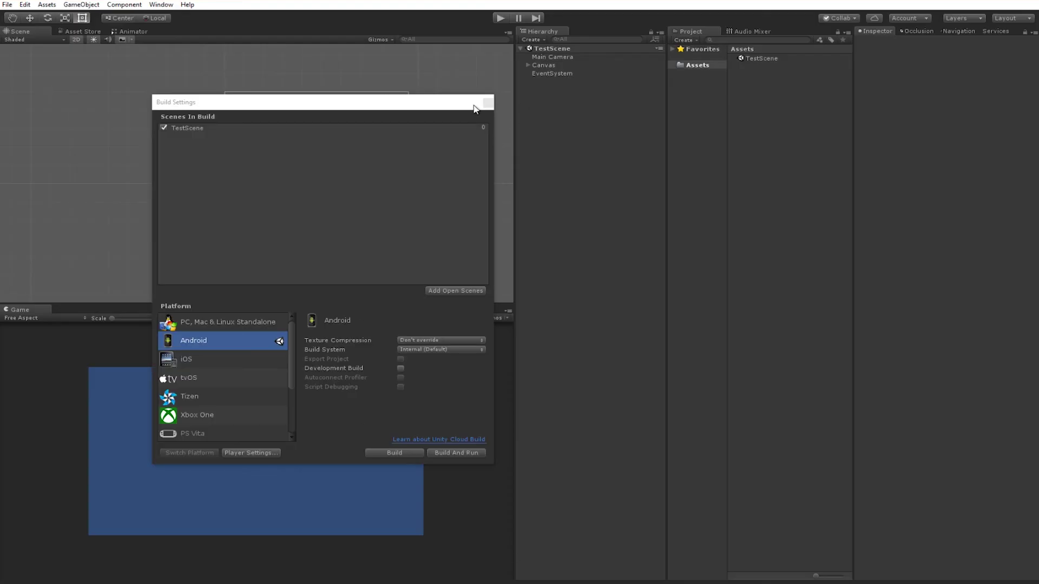
# Close Unity's Build Settings window so TestScene's centred Test App text shows in the editor.
pyautogui.click(474, 104)
pyautogui.click(488, 103)
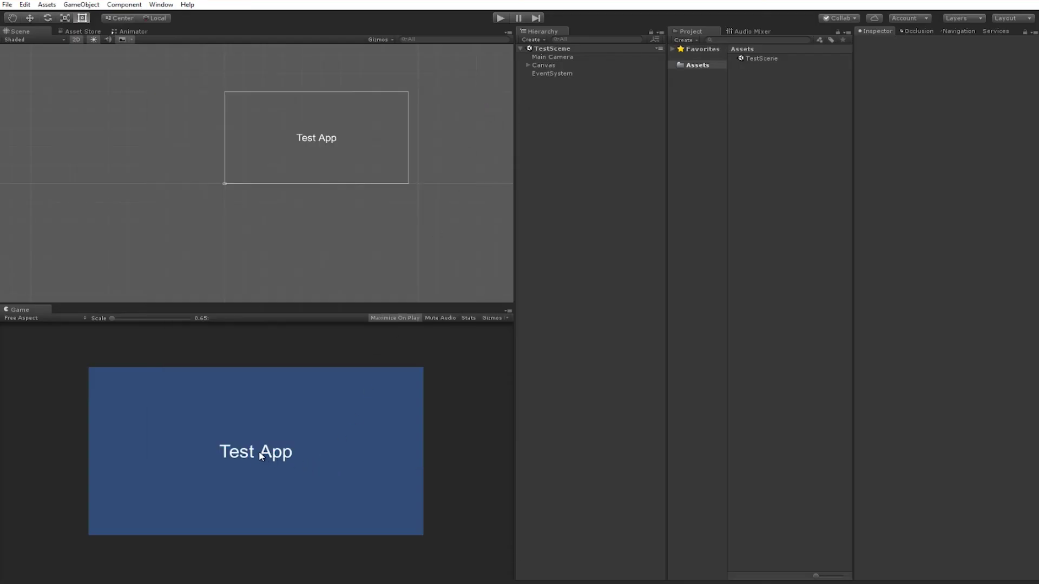